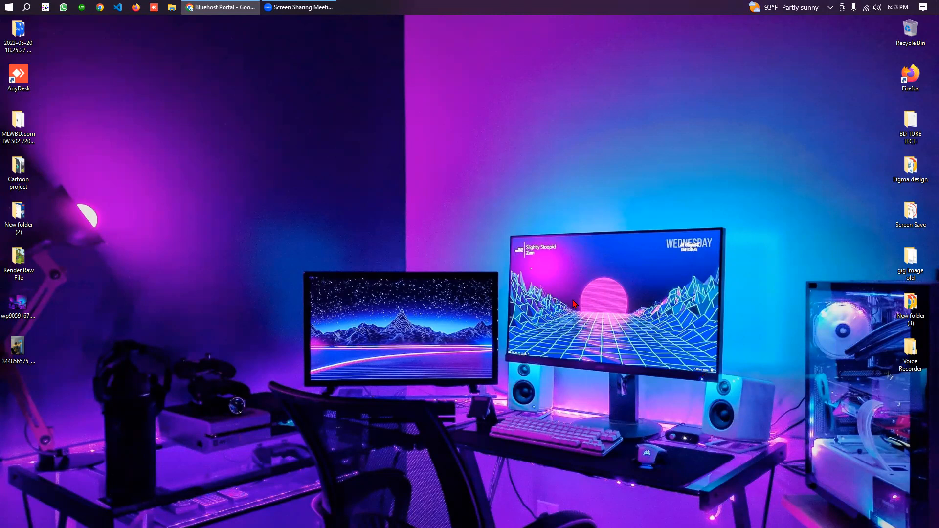
Step: Bring up Bluehost Portal and go to Domains > Subdomains, which lists no subdomains yet
click(230, 8)
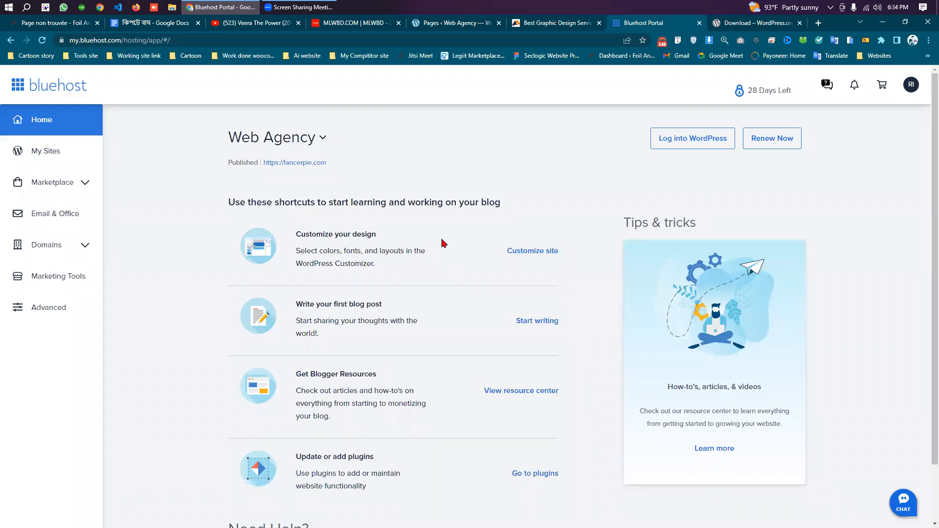
scroll(481, 247, down, 1)
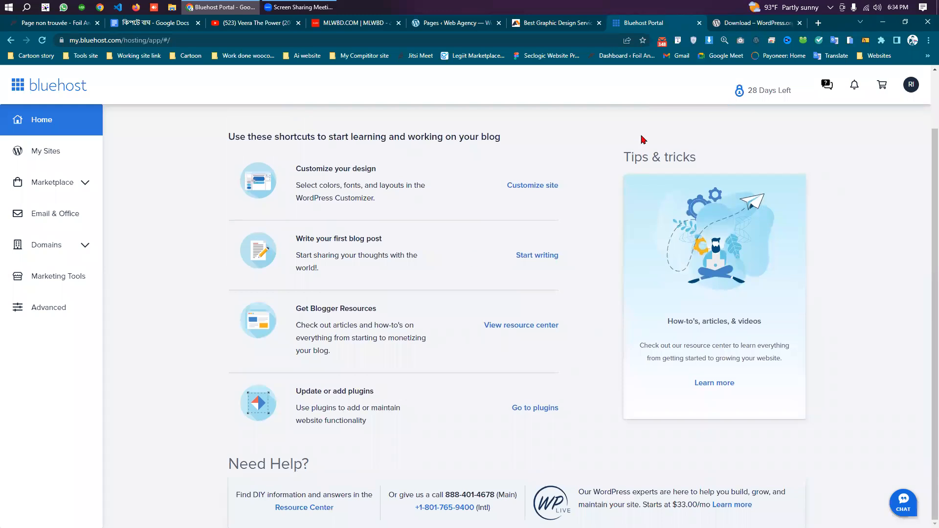
scroll(392, 264, up, 1)
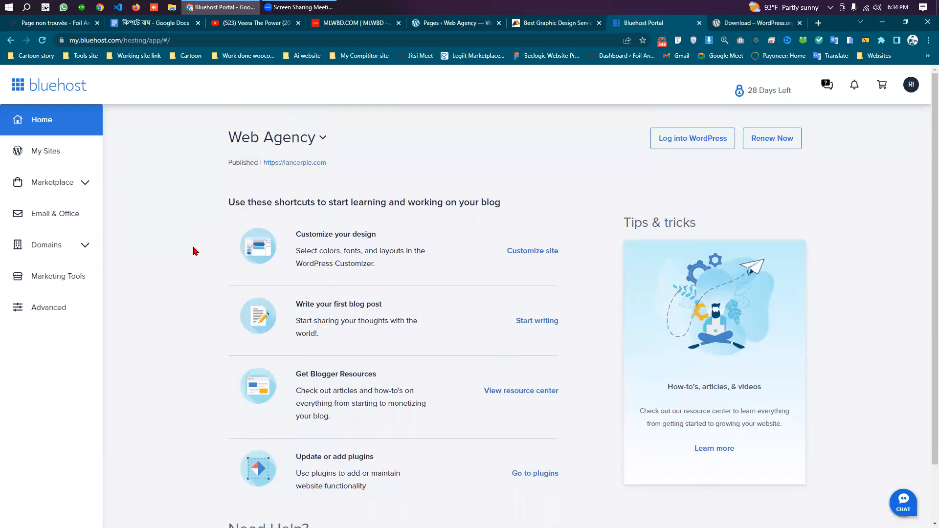
click(85, 248)
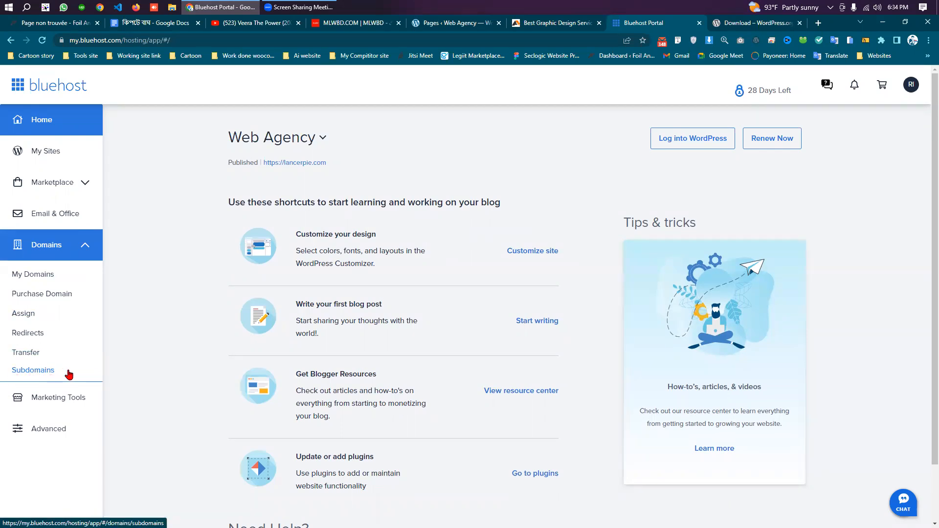
click(33, 373)
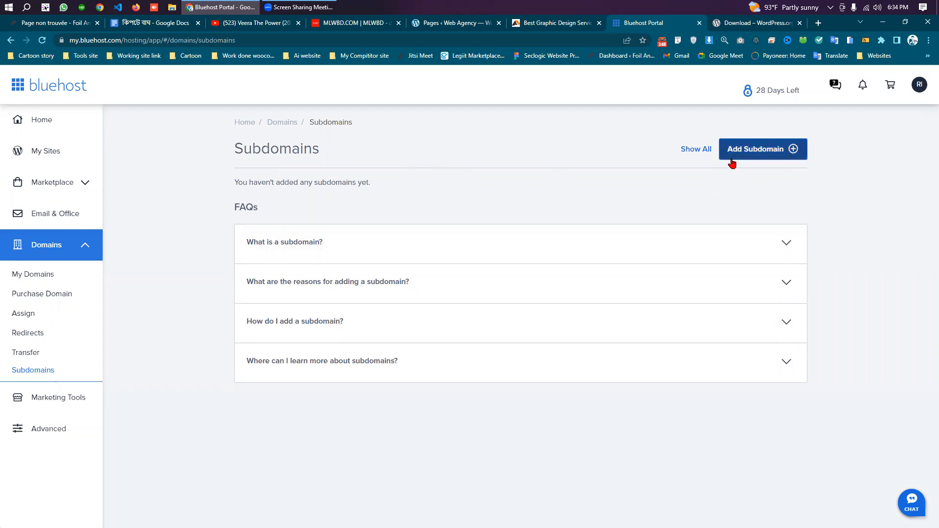
Step: Create subdomain portfolio under lancerpie.com with home folder public_html/portfolio
click(761, 154)
click(281, 214)
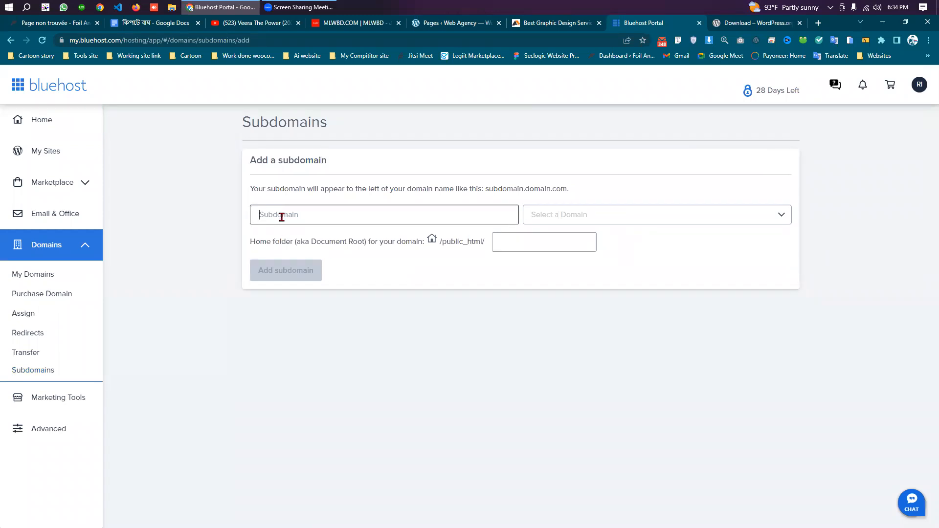
text(portfolio)
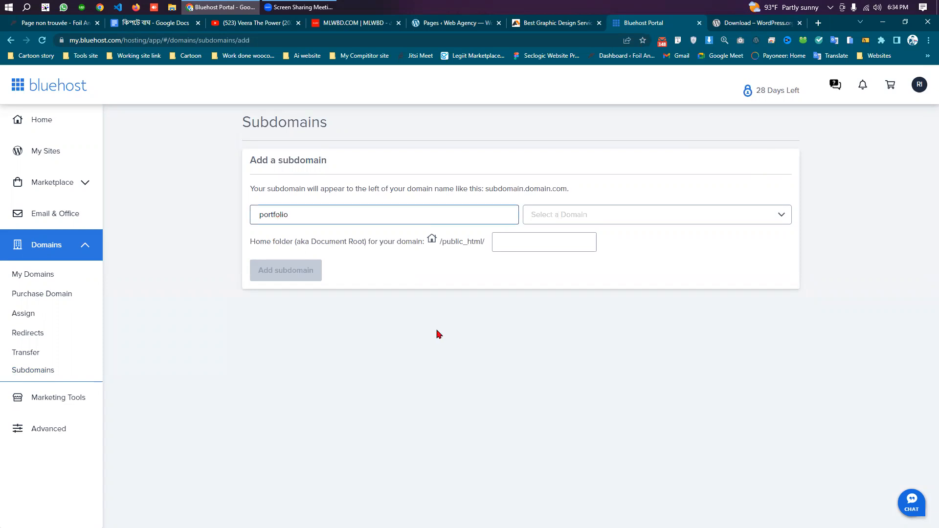
click(761, 214)
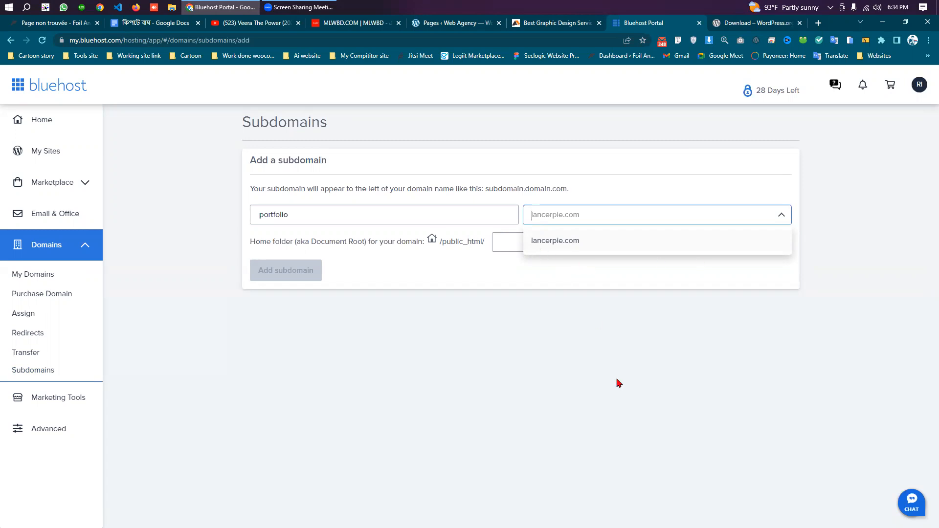
click(566, 244)
click(520, 243)
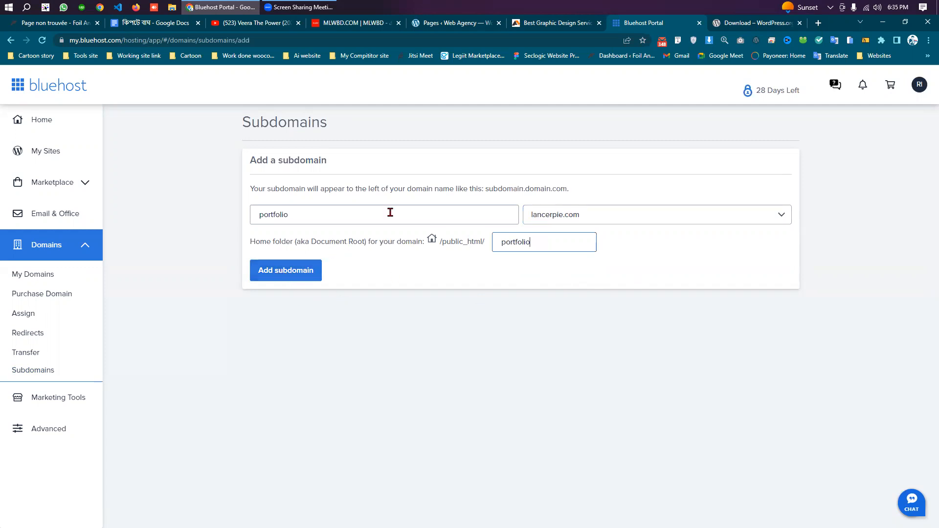
click(283, 276)
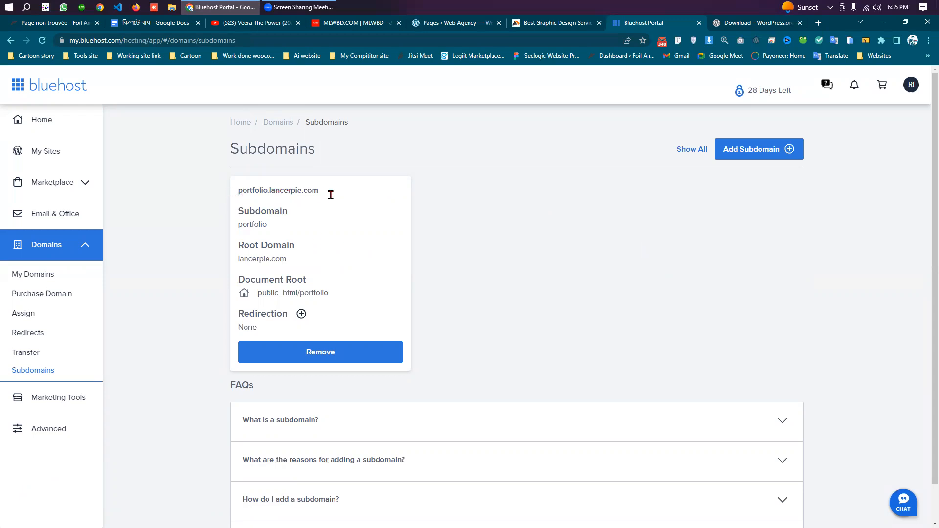
drag(322, 191, 237, 190)
right_click(262, 192)
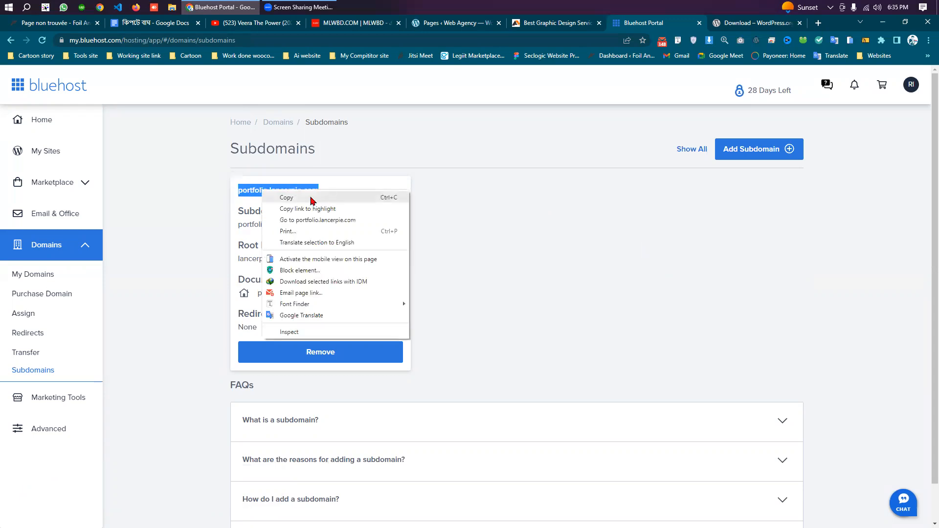
click(303, 198)
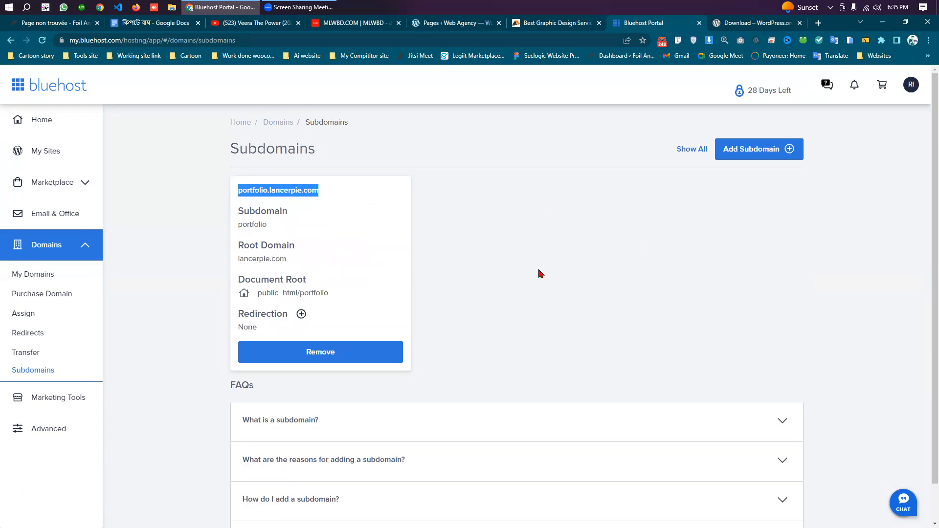
click(441, 277)
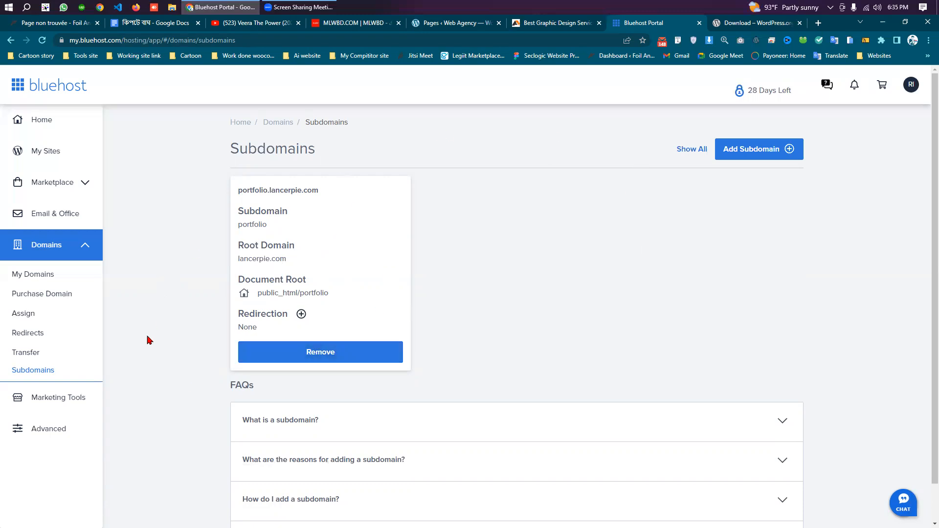
Step: Browse cPanel File Manager into public_html/portfolio, then go to the WordPress.org download page
click(42, 434)
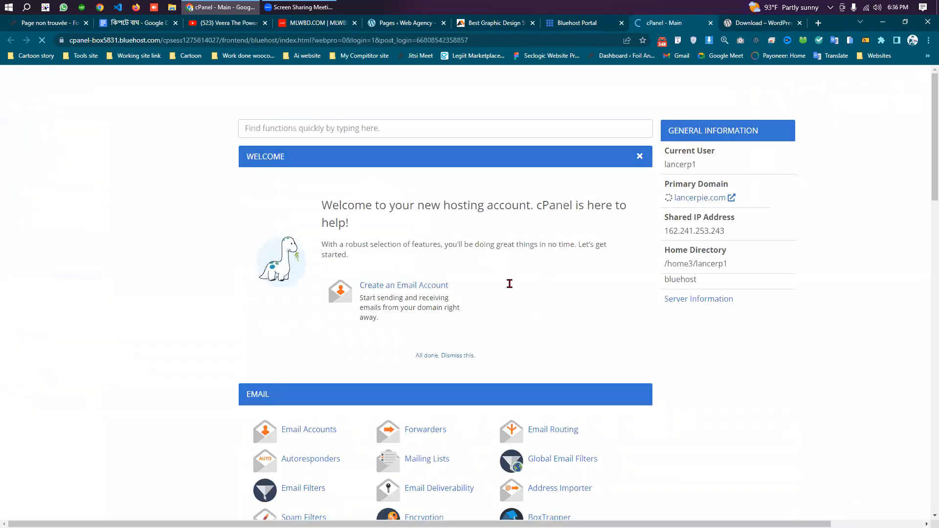
scroll(321, 199, down, 8)
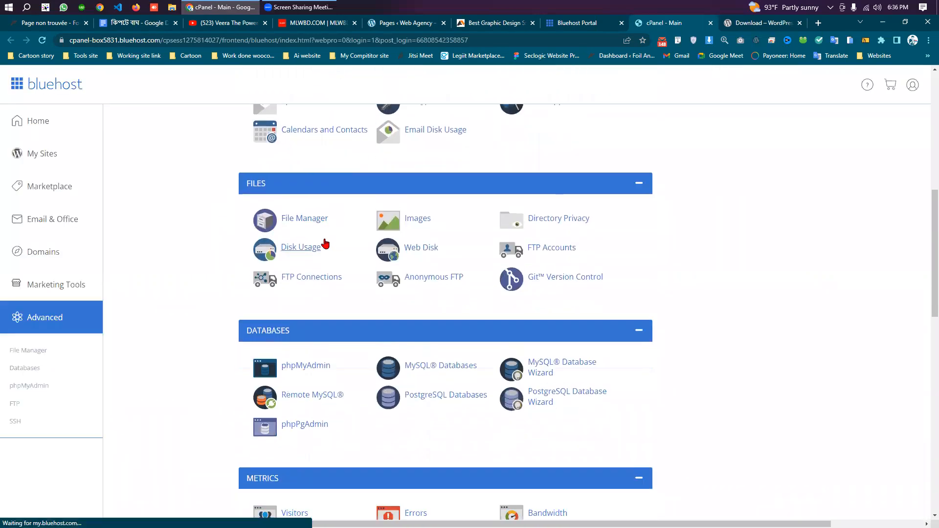
click(301, 220)
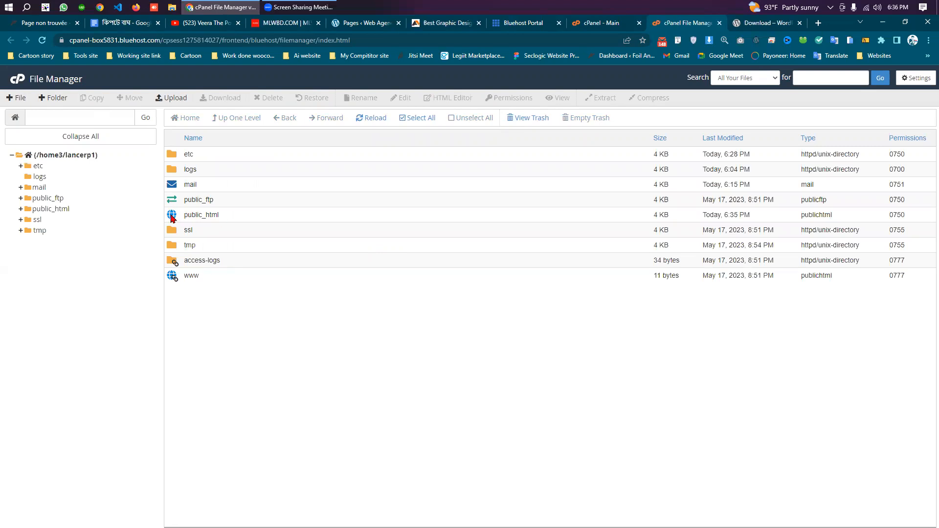
click(172, 218)
double_click(172, 218)
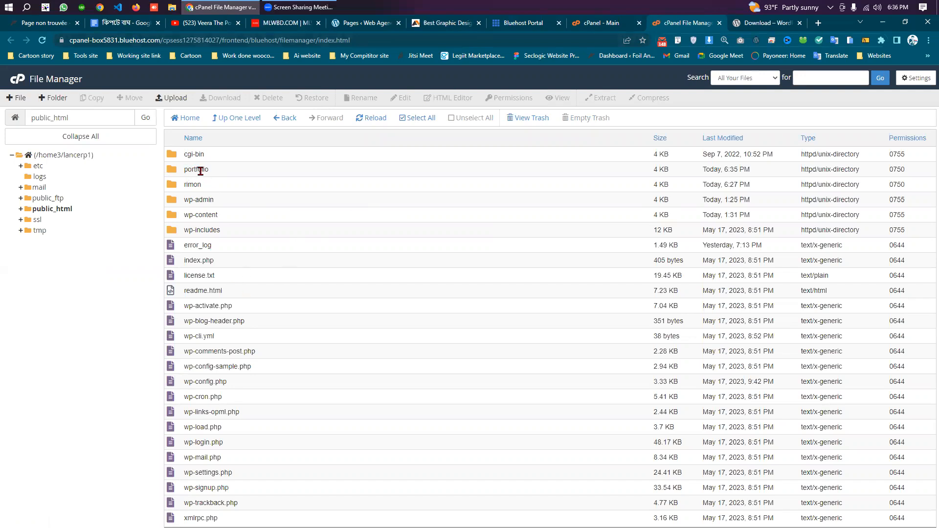
double_click(172, 175)
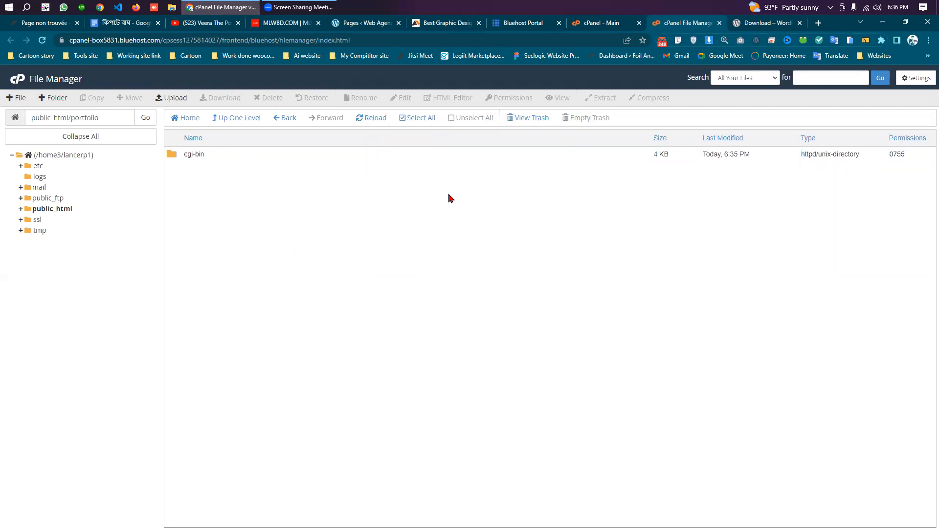
click(759, 27)
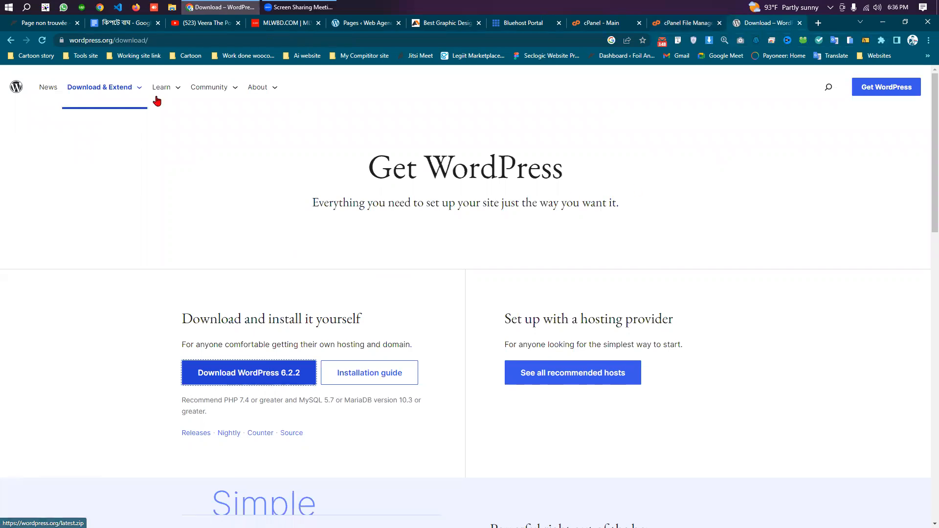
Step: Download WordPress 6.2.2, dismiss the duplicate-download and thank-you popups, and return to File Manager
click(153, 44)
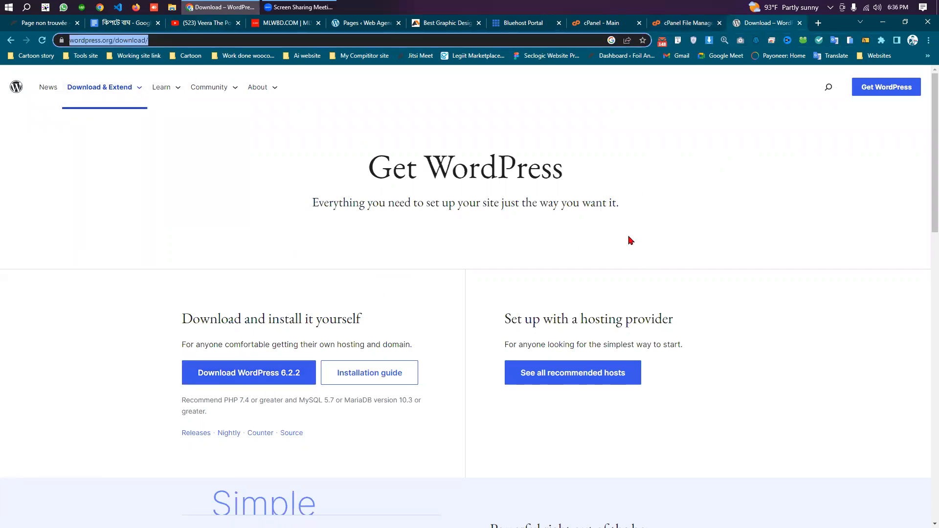
click(576, 260)
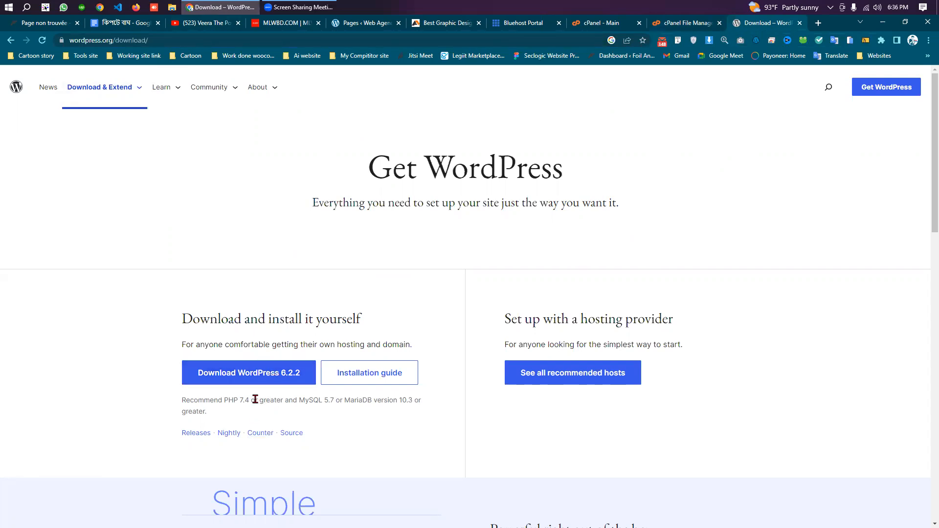
click(270, 375)
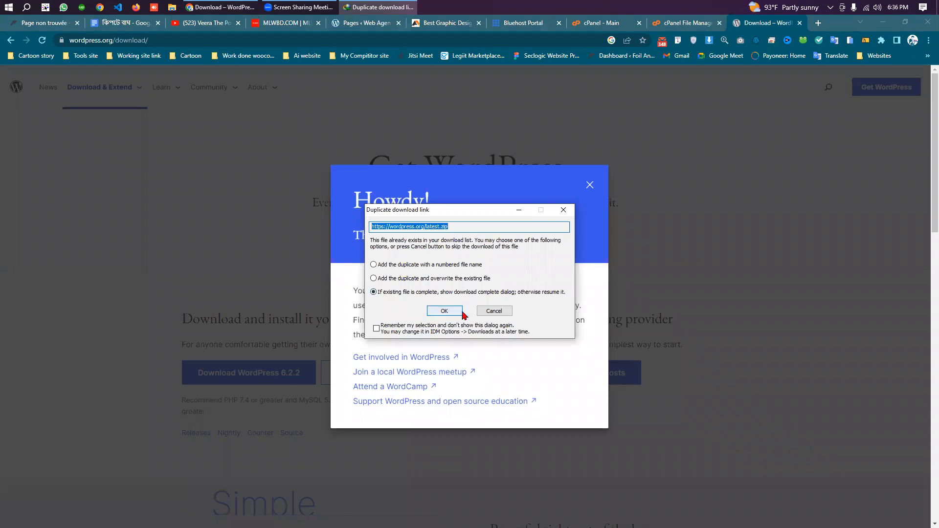
click(563, 210)
click(589, 185)
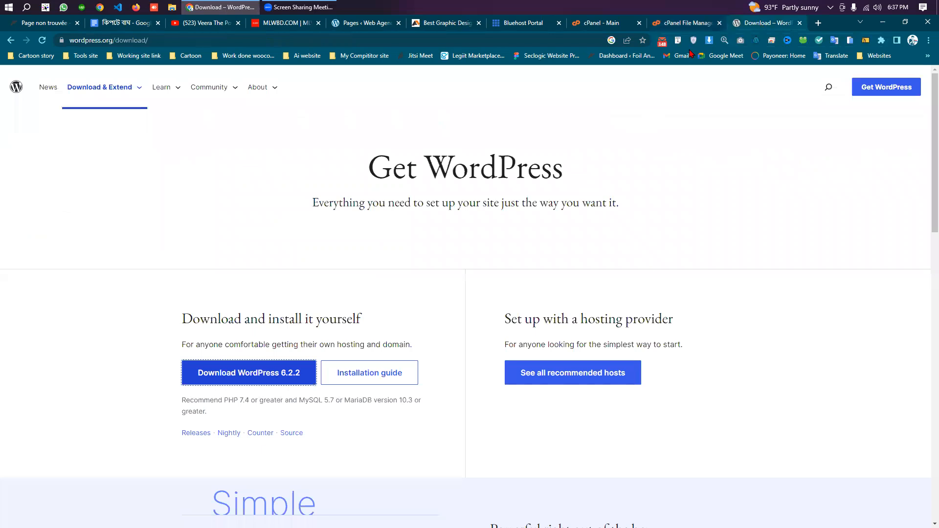
click(692, 23)
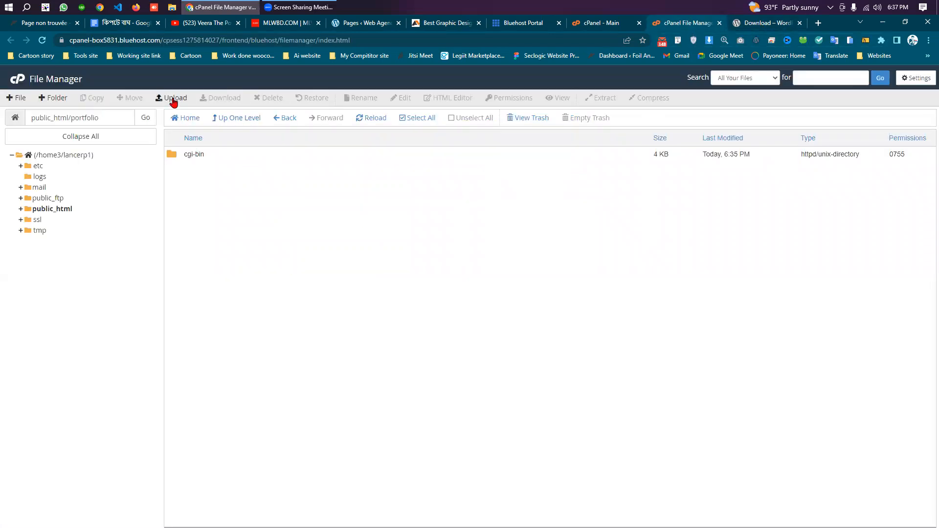
Step: Upload wordpress-6.0.1.zip from Downloads\Compressed into public_html/portfolio
click(173, 98)
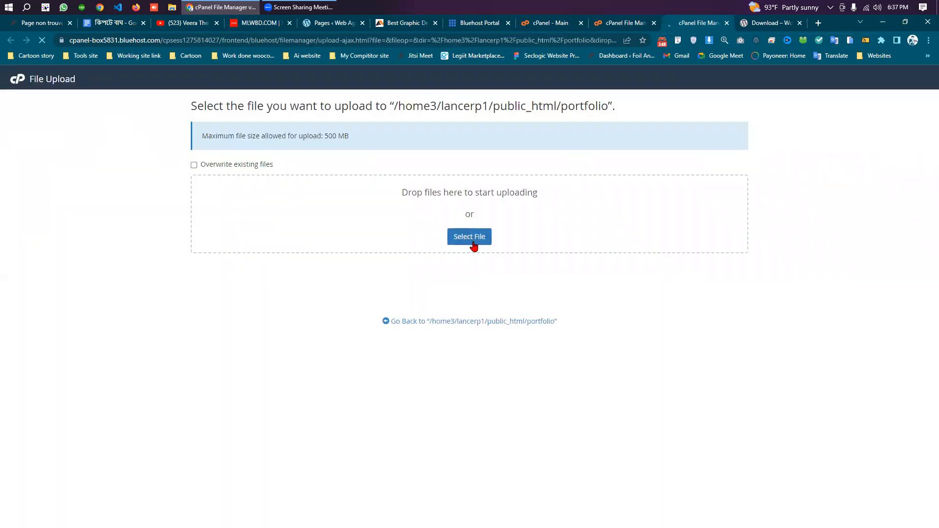
click(469, 240)
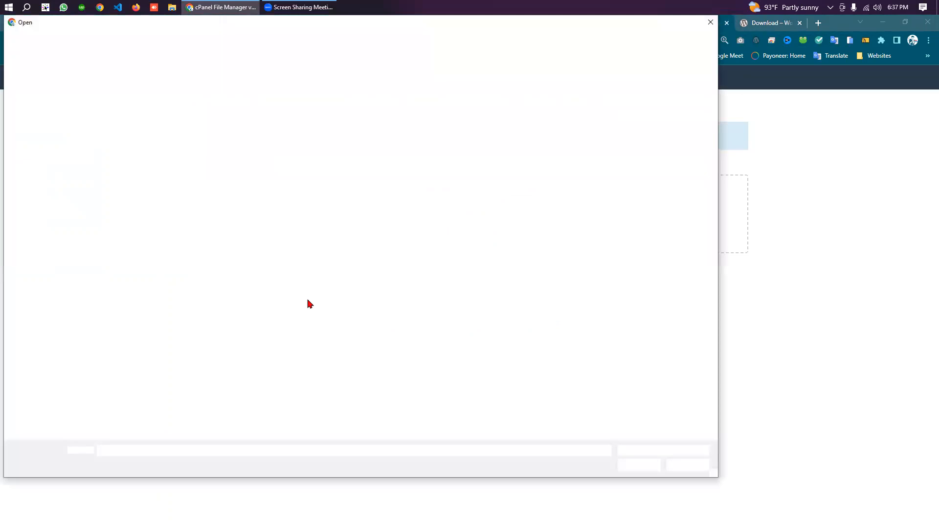
click(45, 102)
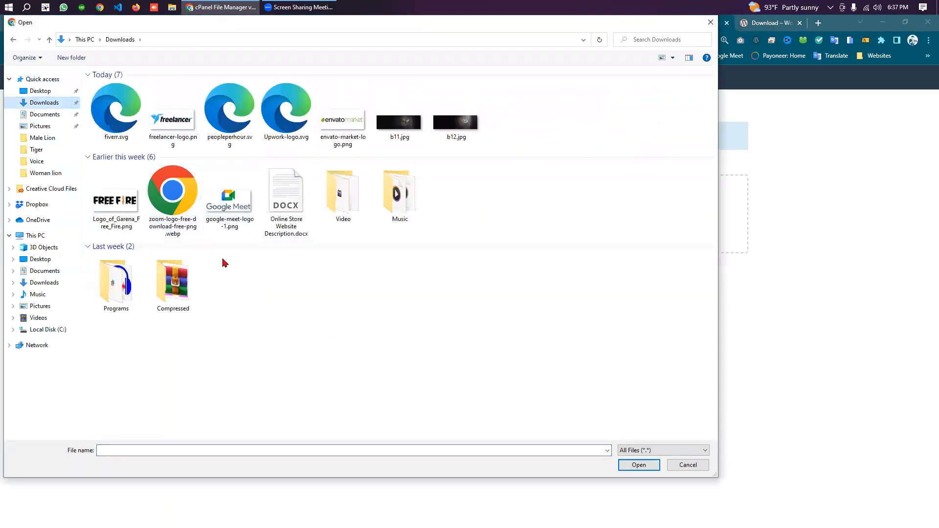
double_click(187, 288)
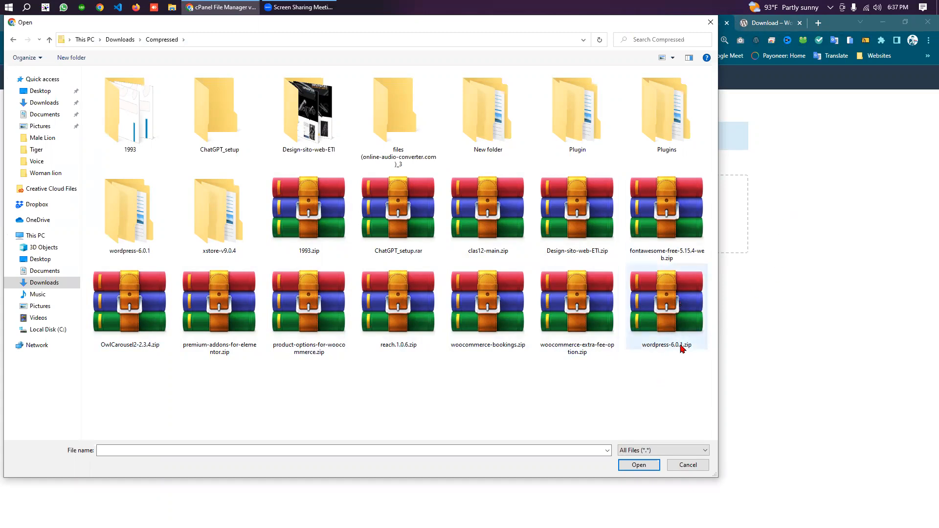
click(663, 319)
double_click(663, 319)
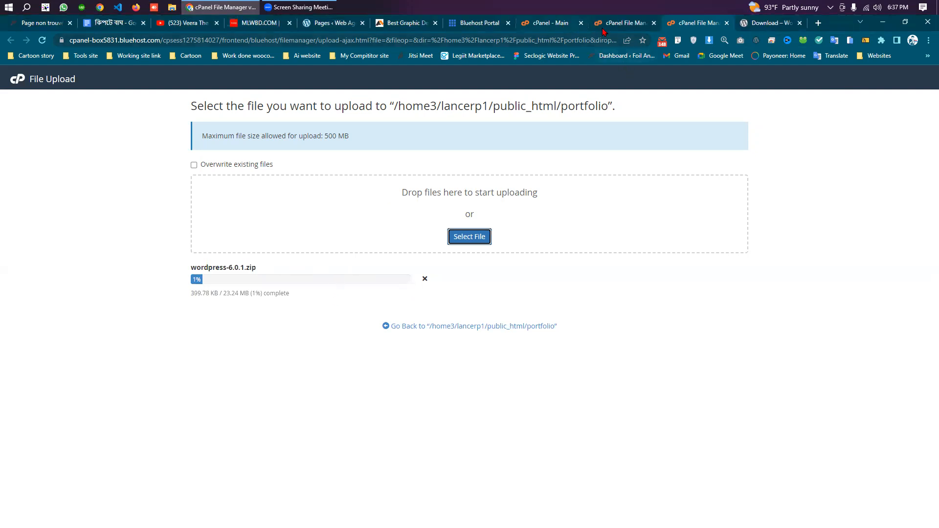
click(544, 23)
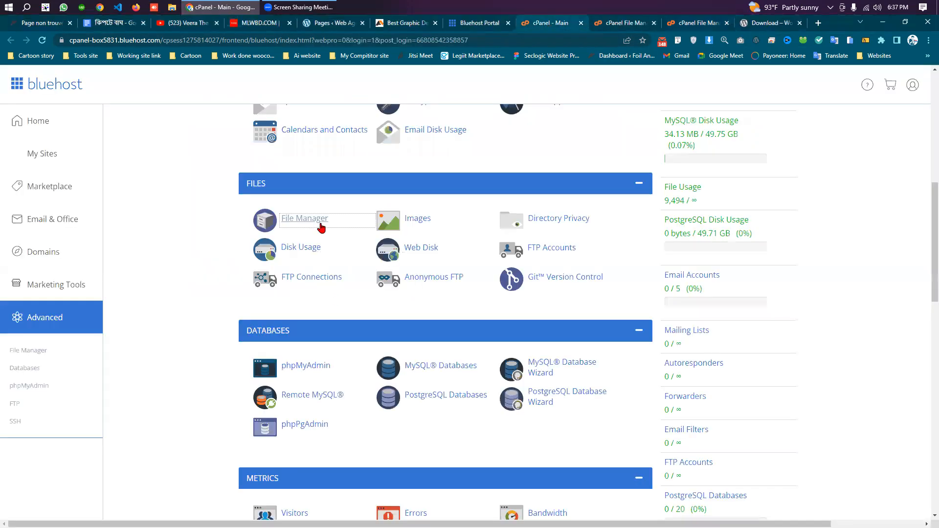
Step: Open the MySQL Database Wizard, close the extra tab, and confirm the zip upload reached 100%
scroll(164, 290, down, 3)
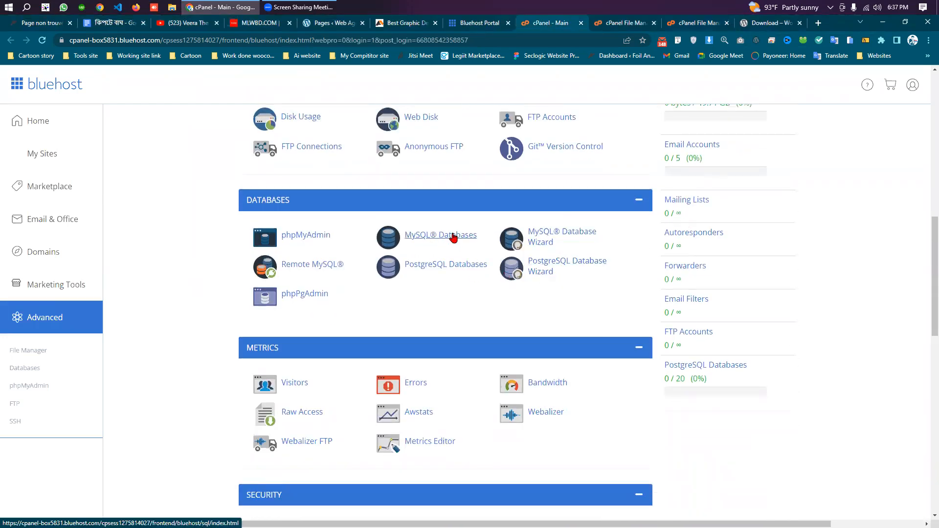
click(454, 236)
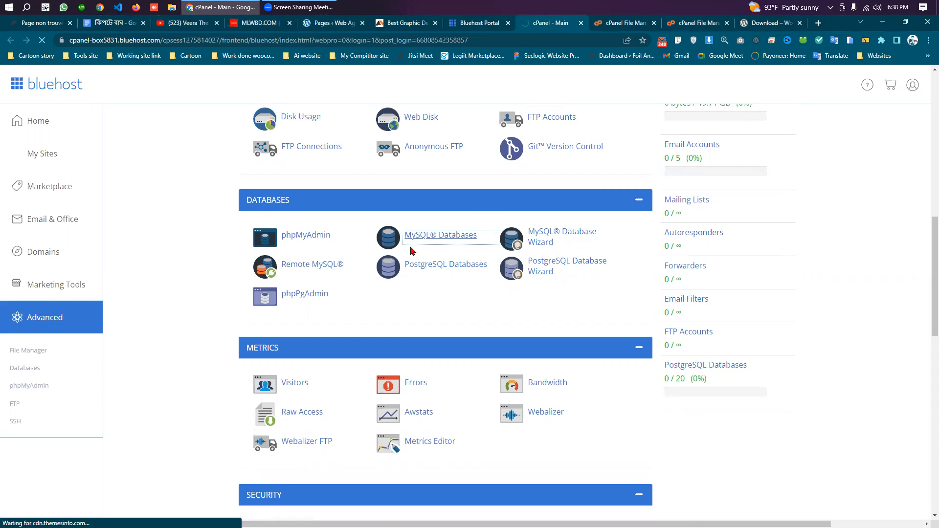
ctrl+click(540, 239)
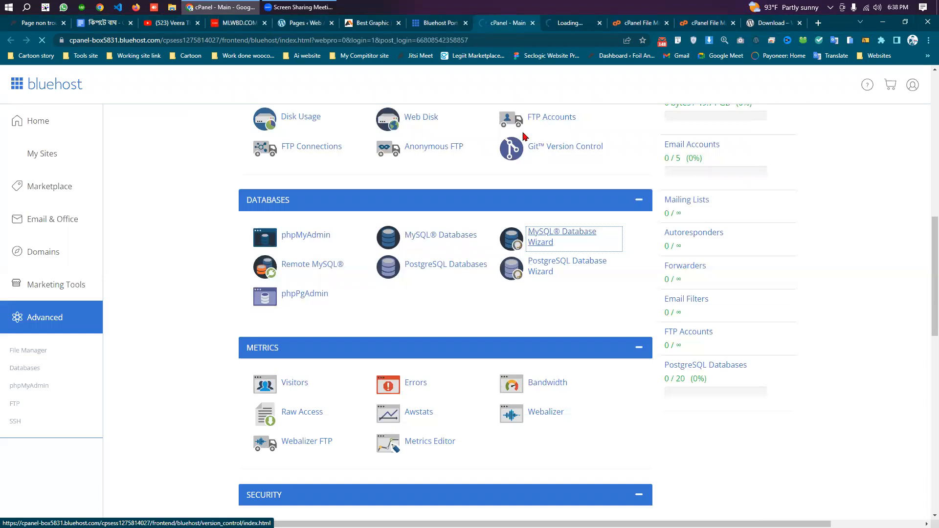
click(599, 23)
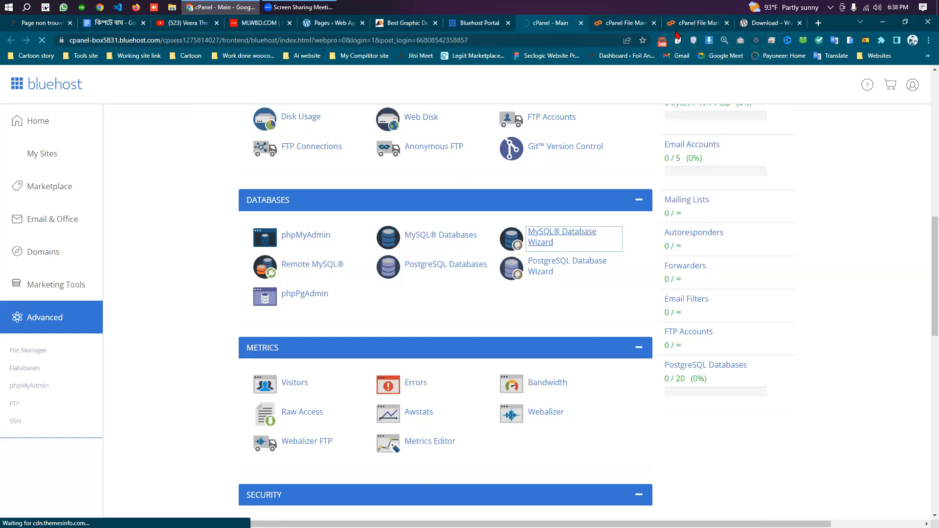
click(693, 24)
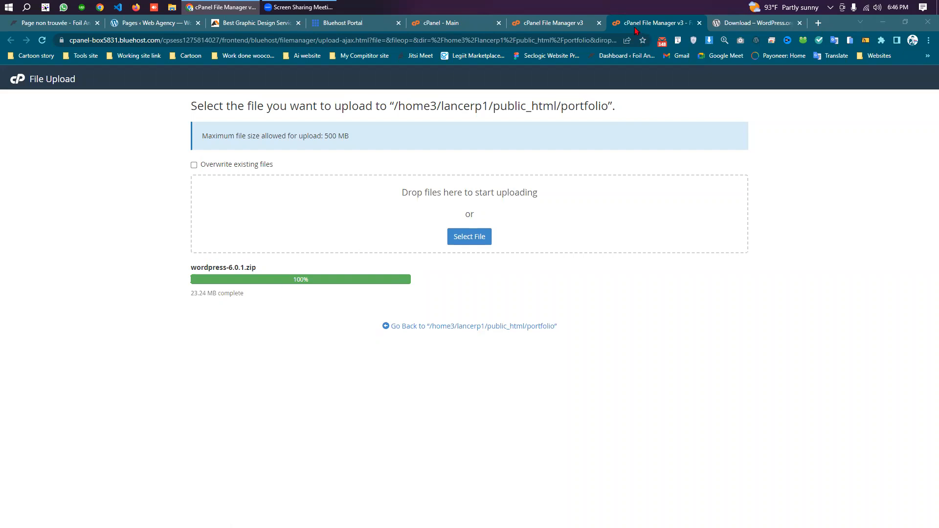
Step: Reload the portfolio folder and extract wordpress-6.0.1.zip there, producing a wordpress folder
click(562, 24)
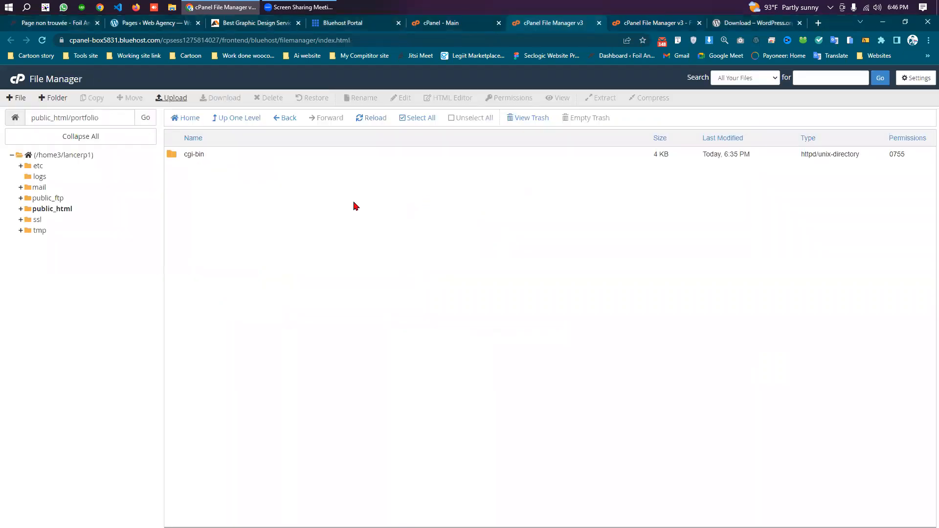
click(371, 118)
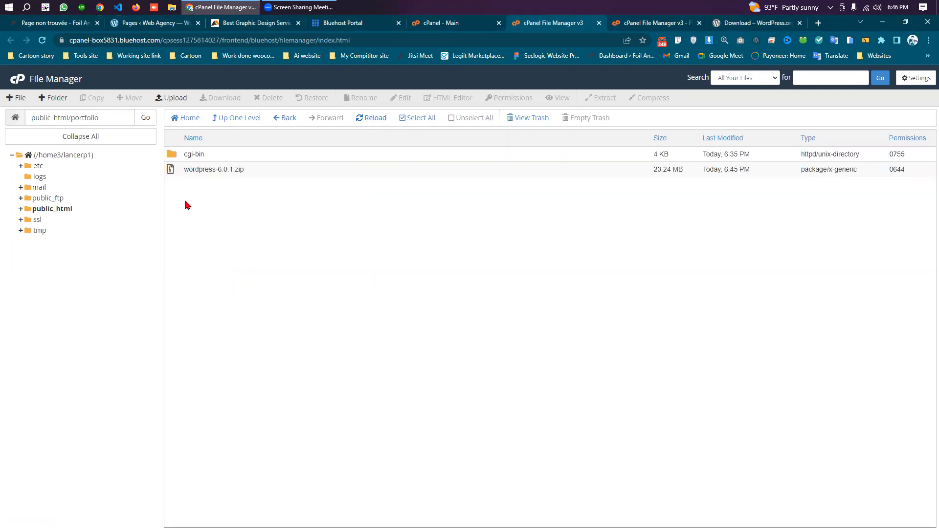
right_click(203, 170)
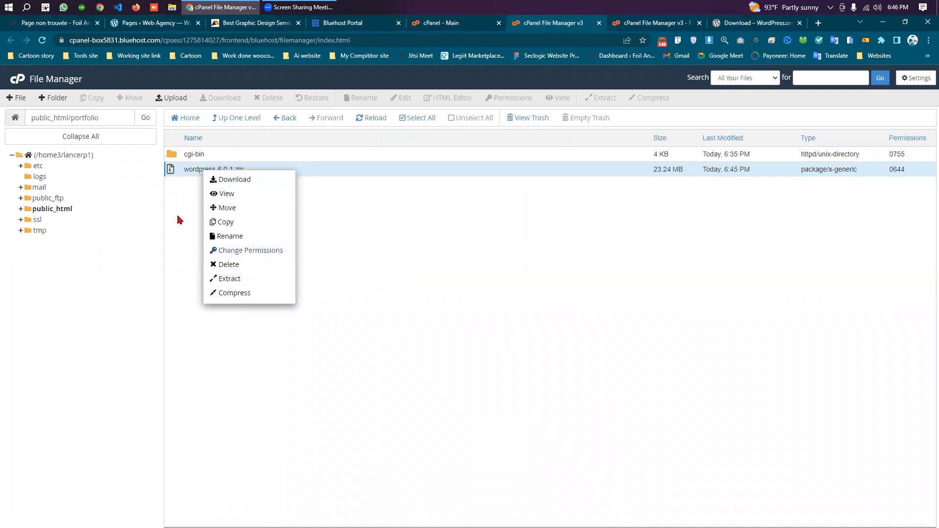
right_click(192, 170)
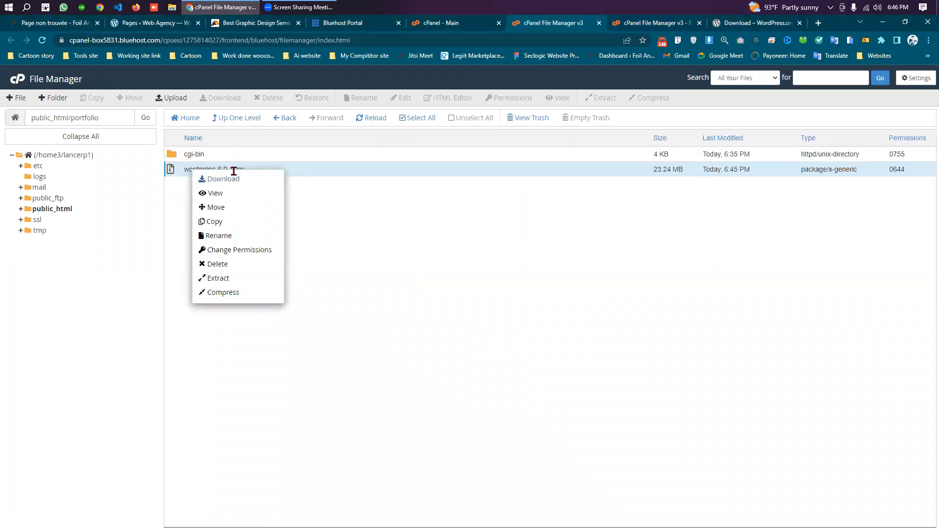
click(218, 278)
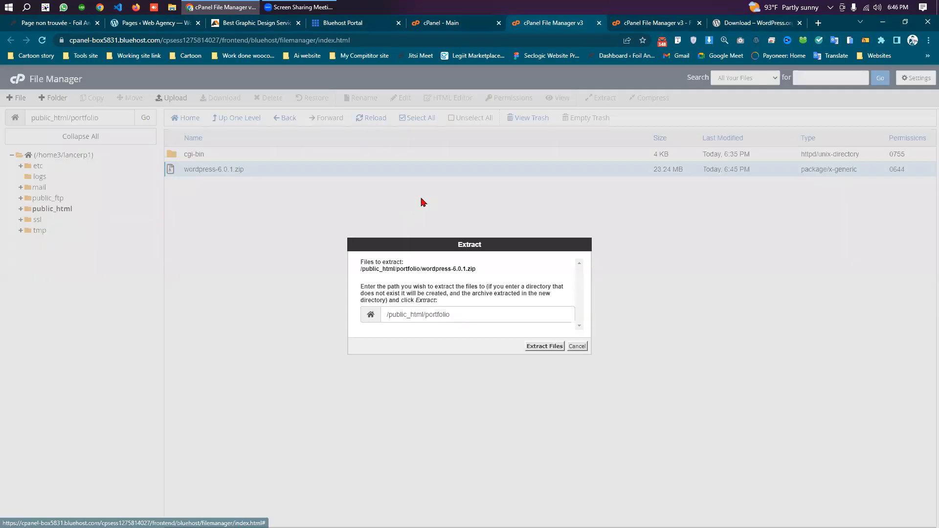
click(549, 348)
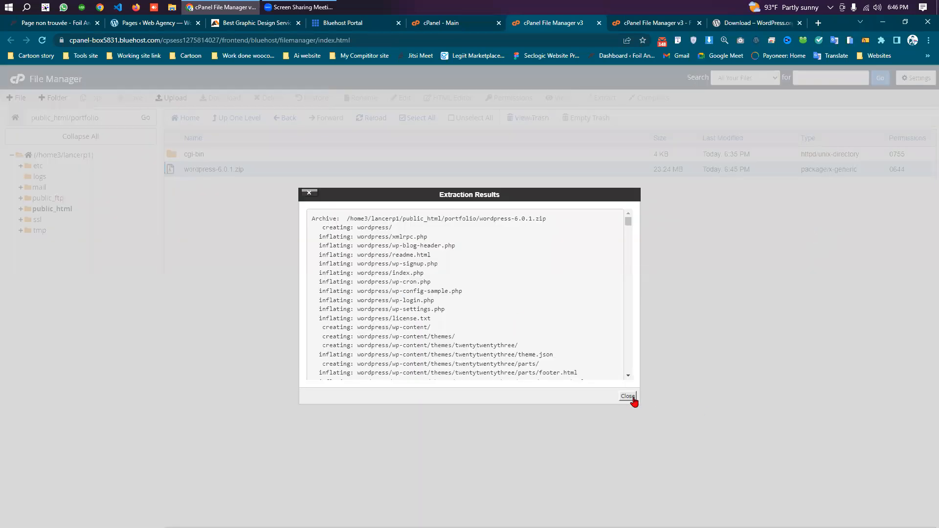
click(627, 396)
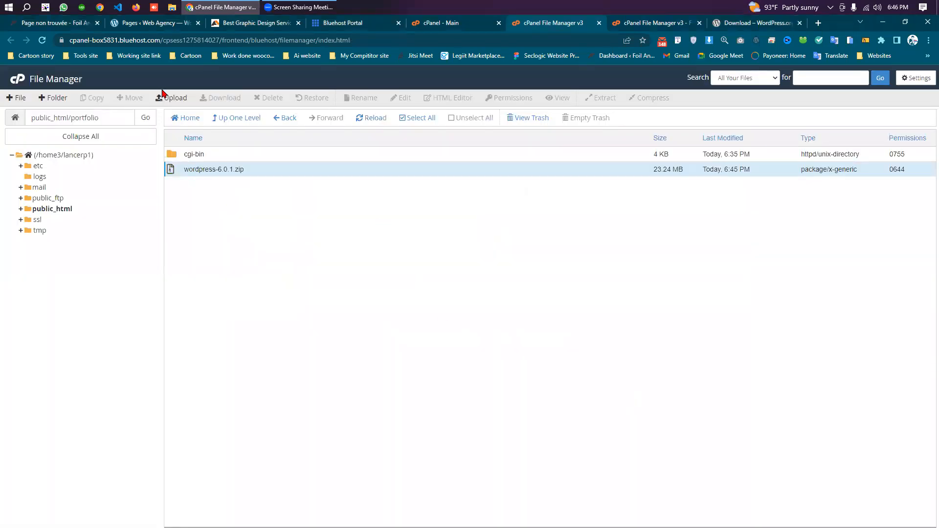
Step: Select all files in the wordpress folder and move them up to public_html/portfolio
click(374, 119)
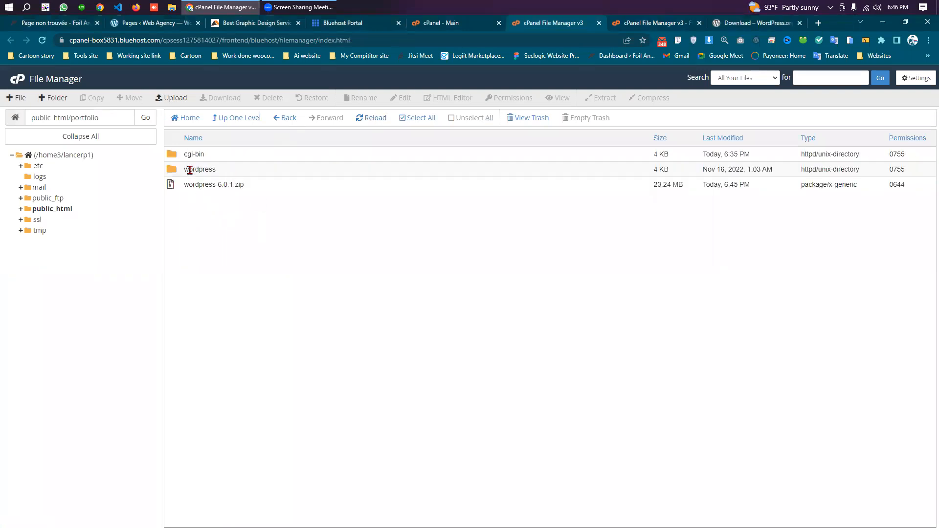
double_click(175, 171)
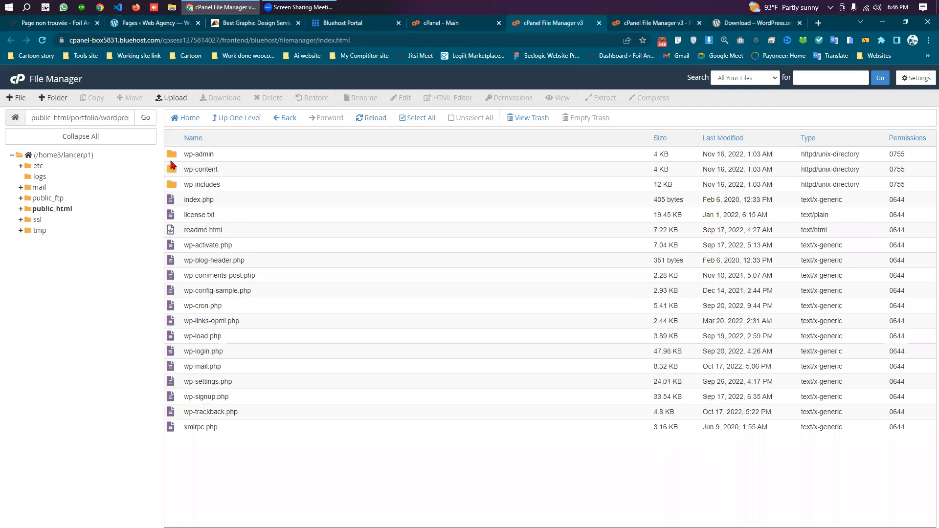
click(185, 154)
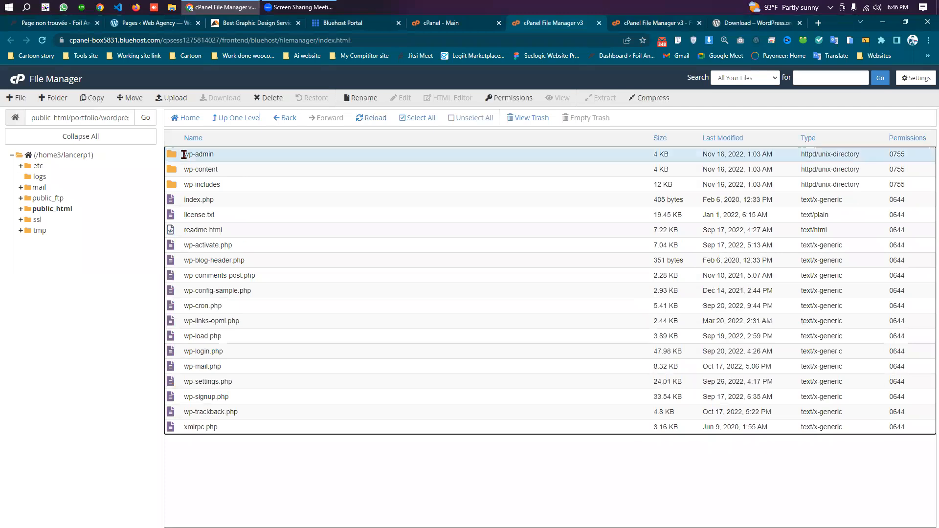
shift+click(181, 426)
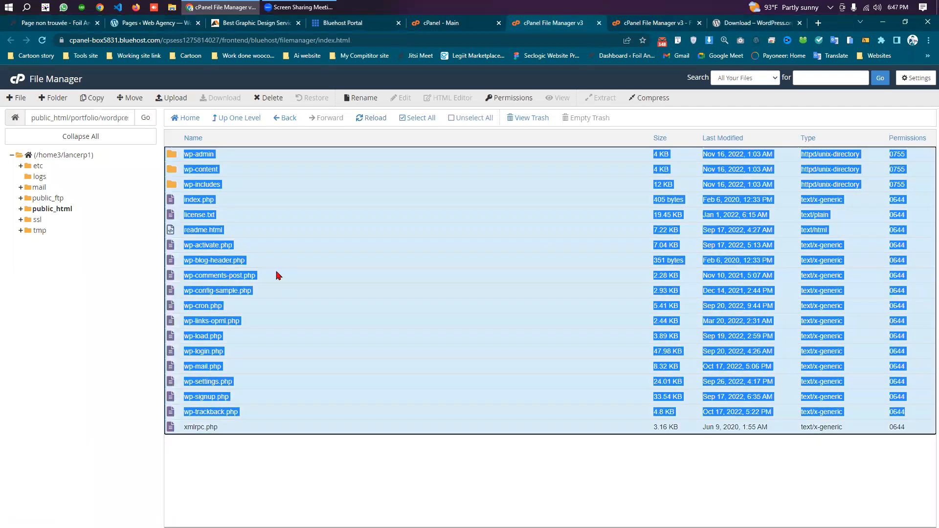
right_click(276, 275)
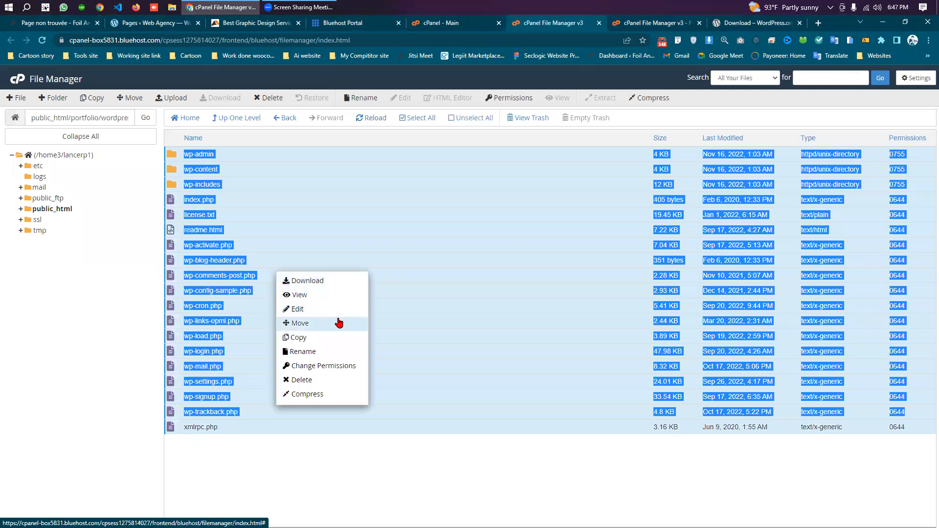
click(298, 324)
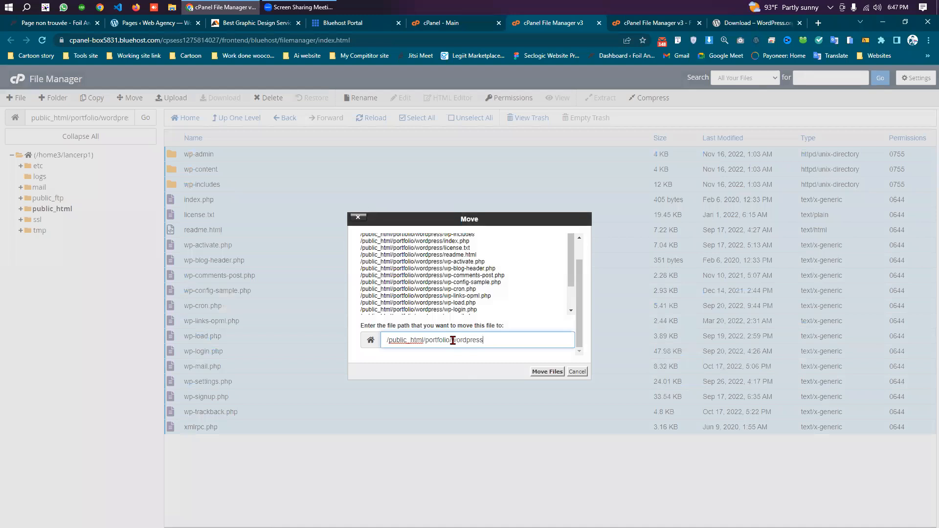
double_click(467, 340)
key(BackSpace)
click(546, 372)
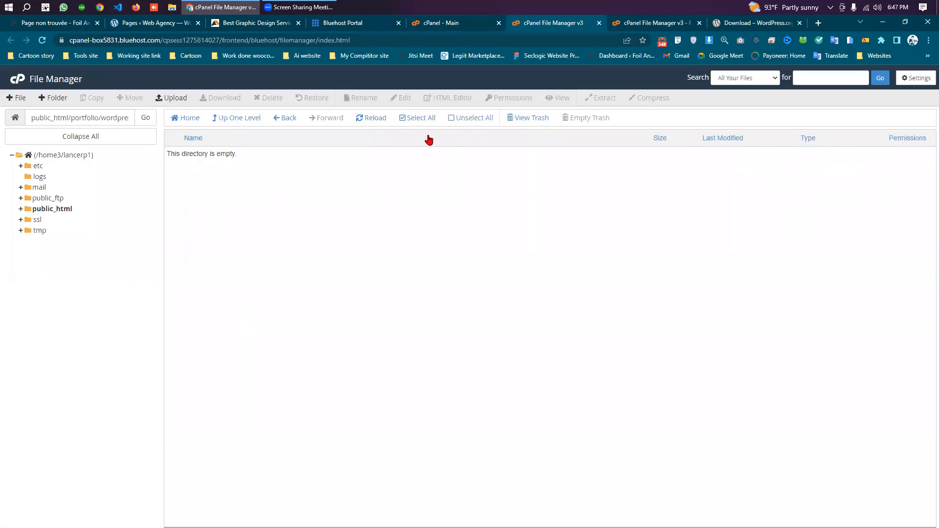
click(287, 120)
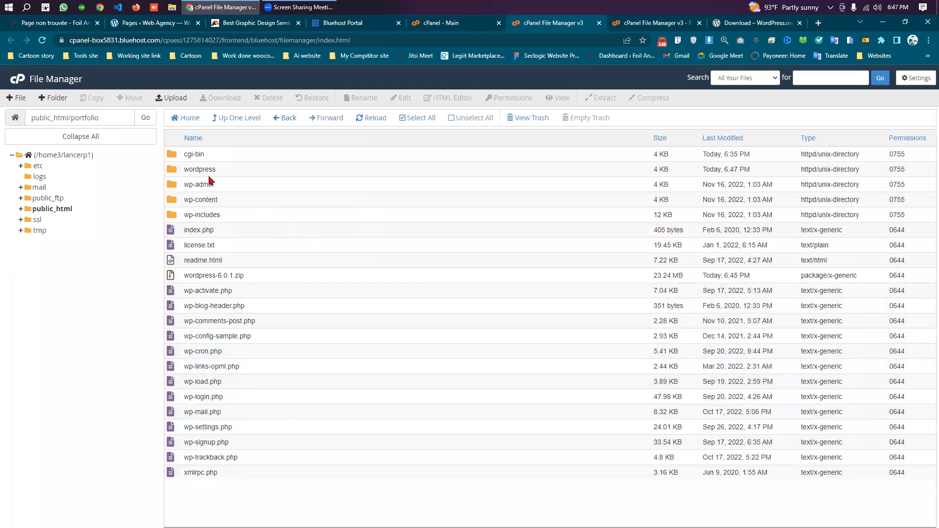
Step: Delete the empty wordpress folder with Skip the trash enabled, then return to cPanel's main page
click(170, 174)
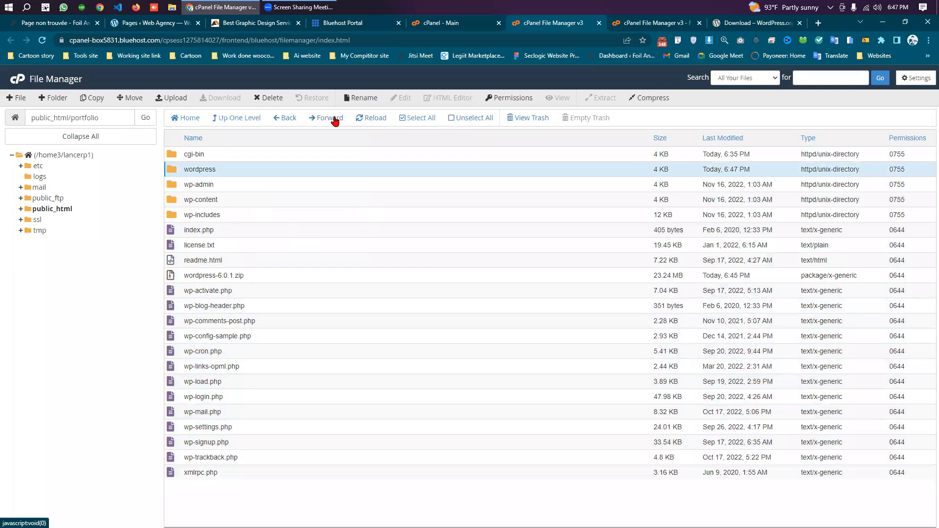
click(268, 100)
click(368, 300)
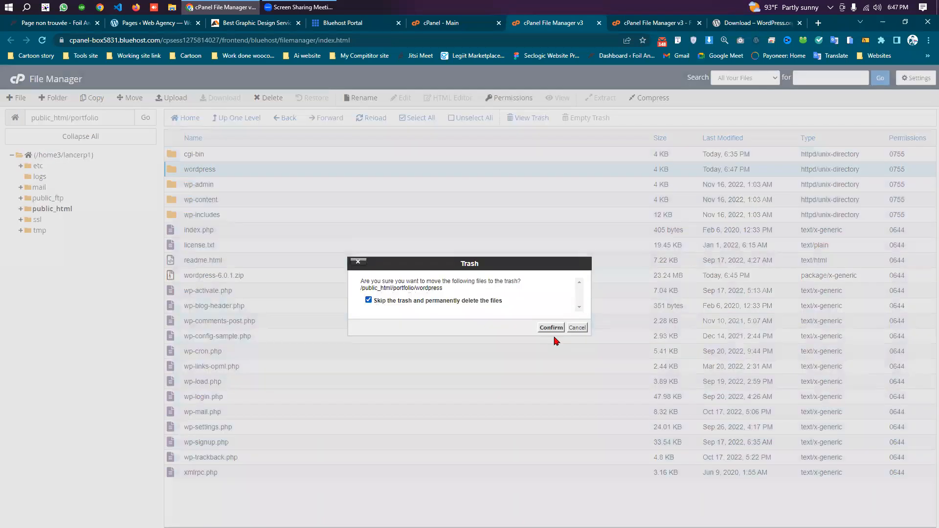
click(551, 327)
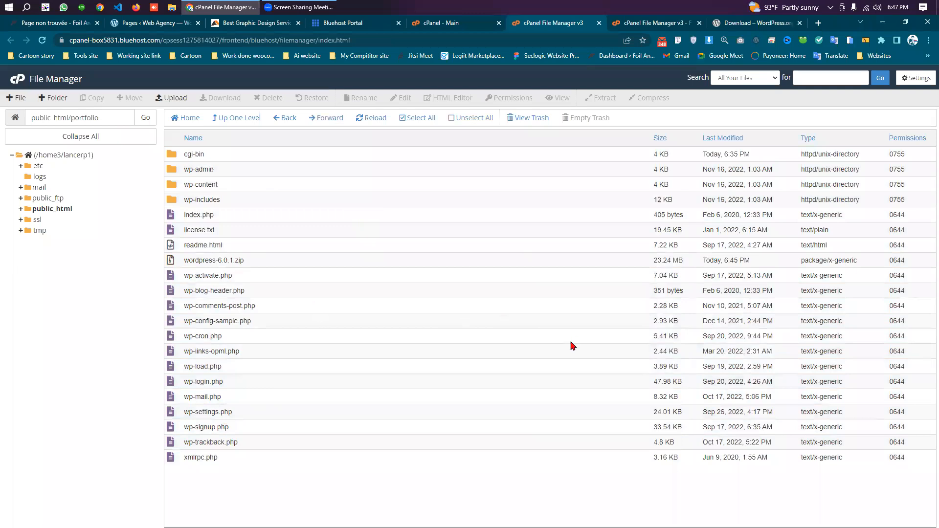
click(455, 27)
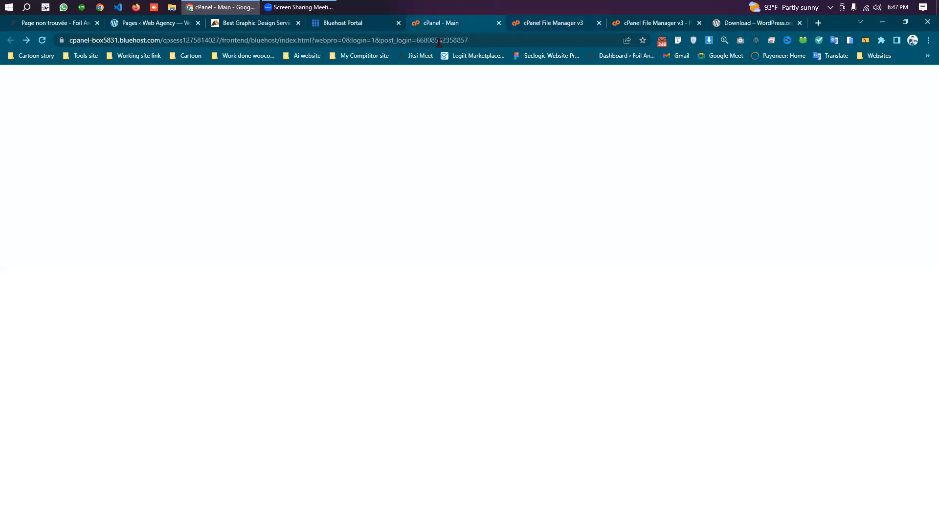
Step: Open the MySQL Database Wizard at Step 1 to create the database named portfolio
scroll(282, 219, down, 8)
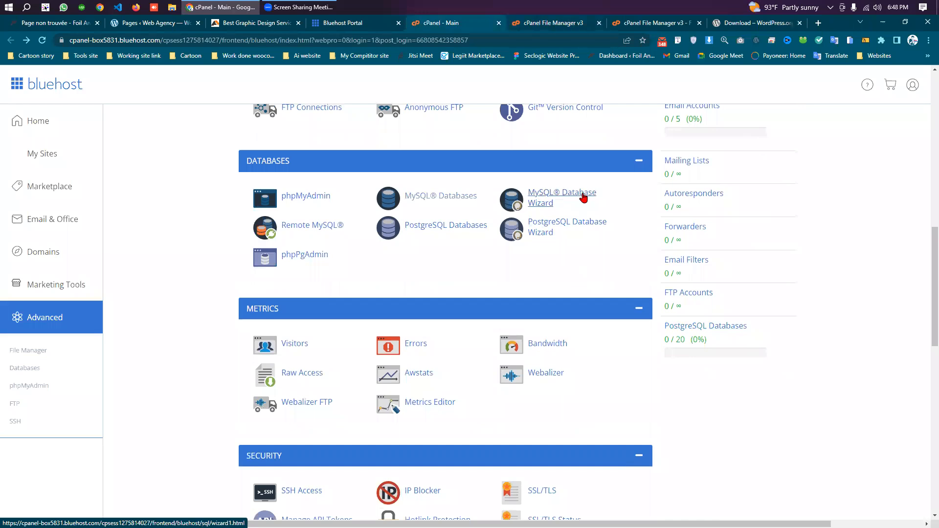
click(541, 197)
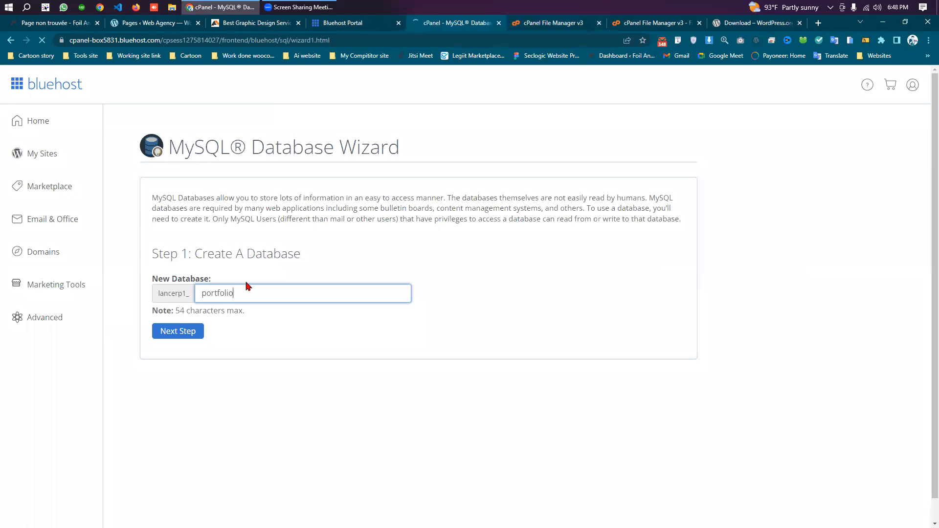
Step: Create the portfolio database and paste its name, lancerp1_portfolio, as the new username
click(177, 336)
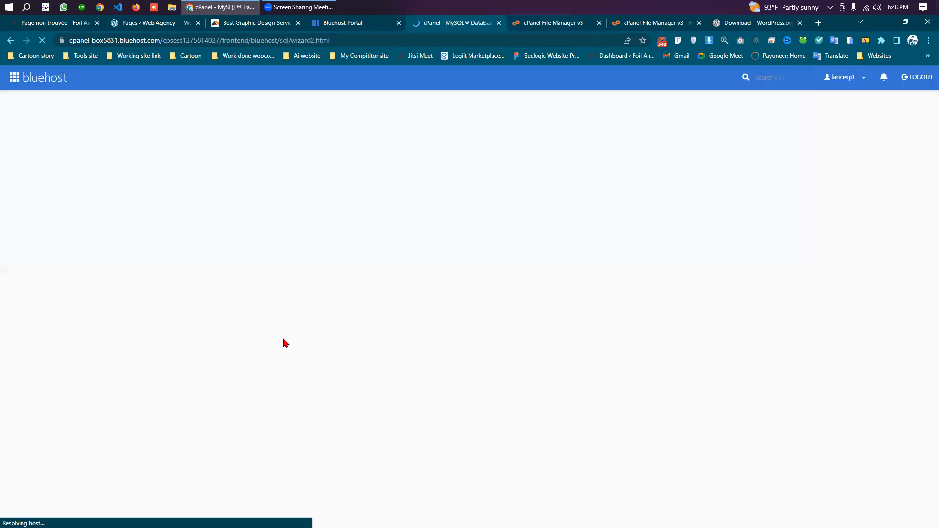
scroll(294, 279, down, 1)
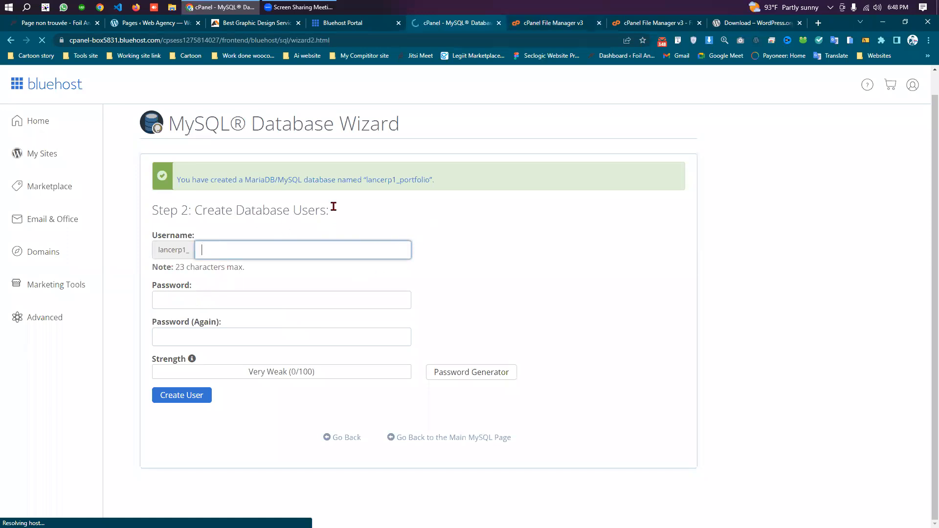
drag(400, 180, 427, 178)
right_click(417, 182)
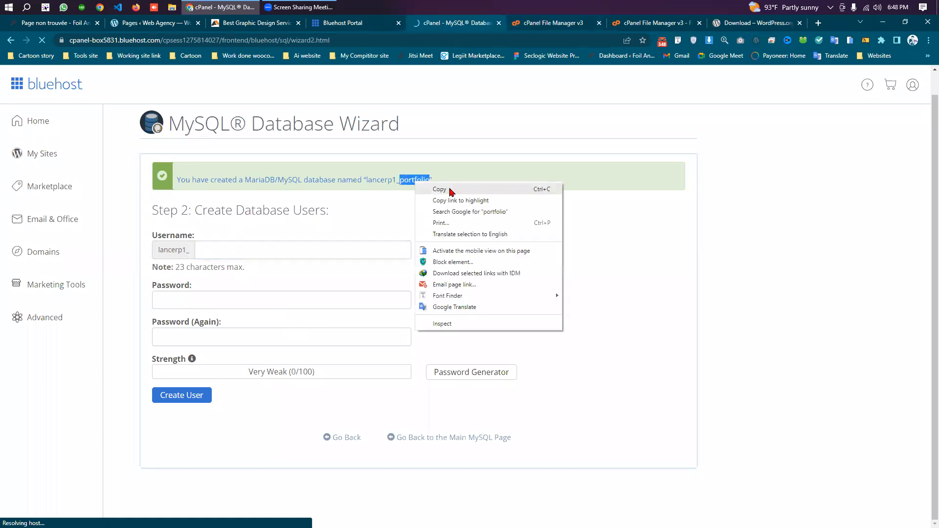
click(448, 190)
click(206, 251)
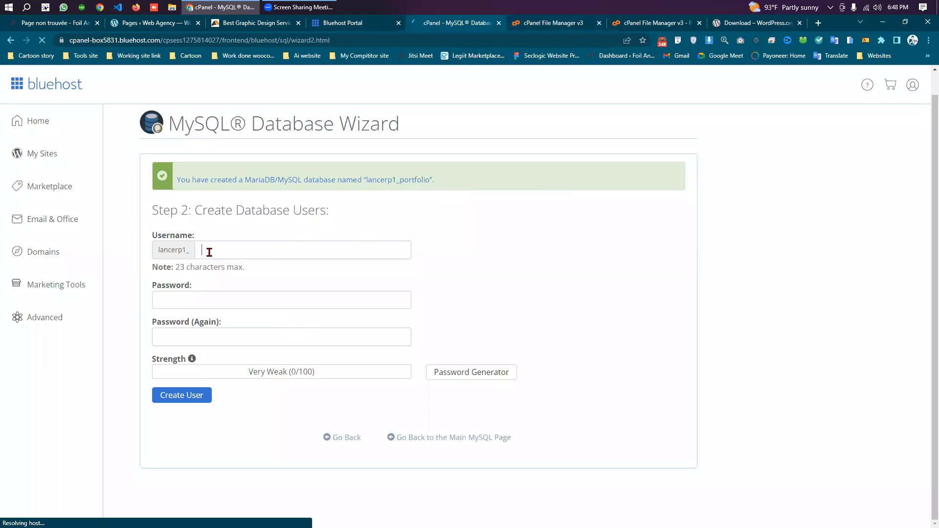
key(ctrl+v)
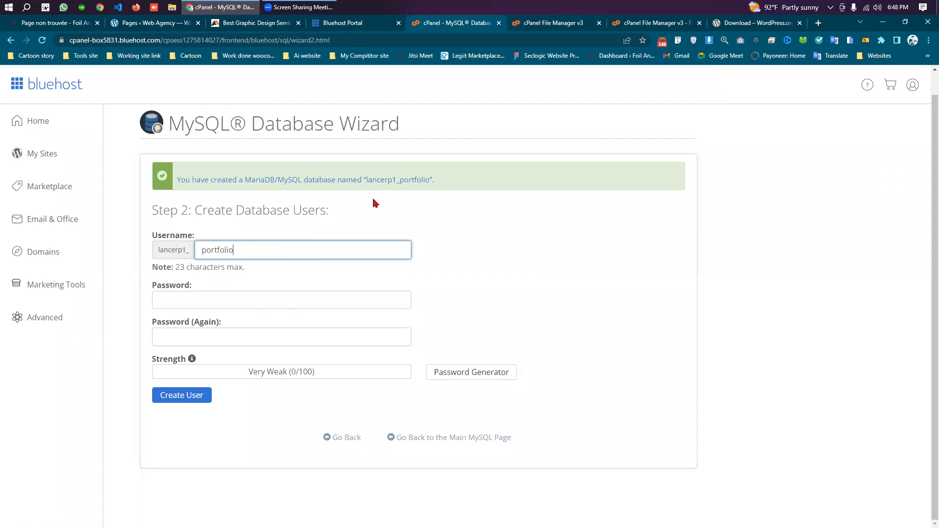
Step: Generate a very strong password, apply it, and create the lancerp1_portfolio database user
click(183, 298)
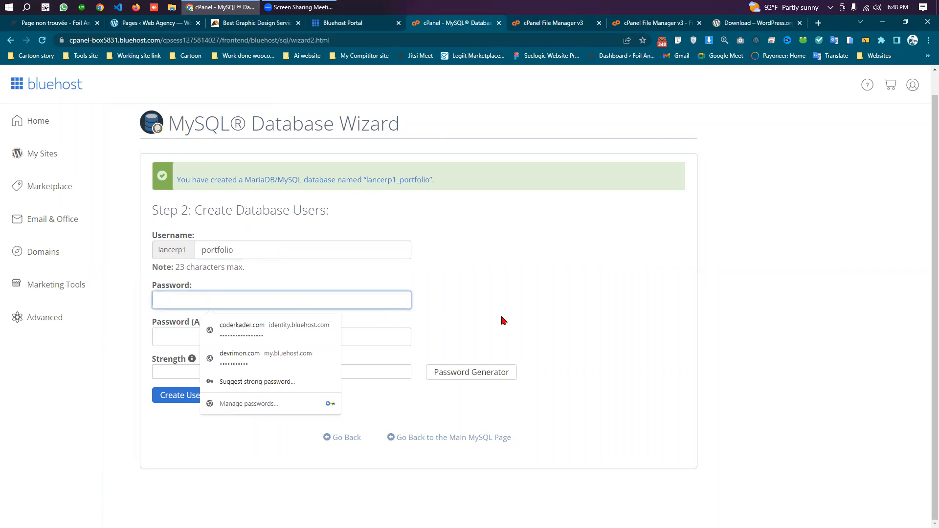
click(472, 373)
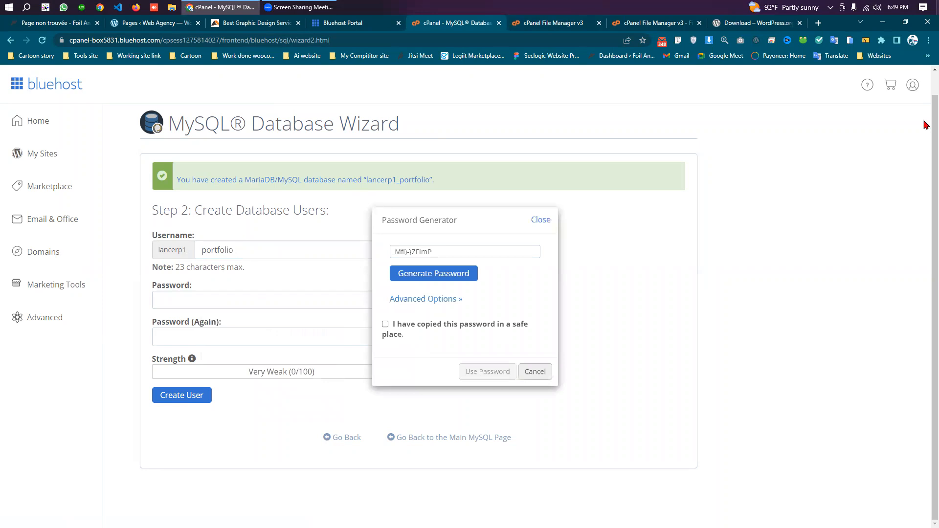
click(437, 276)
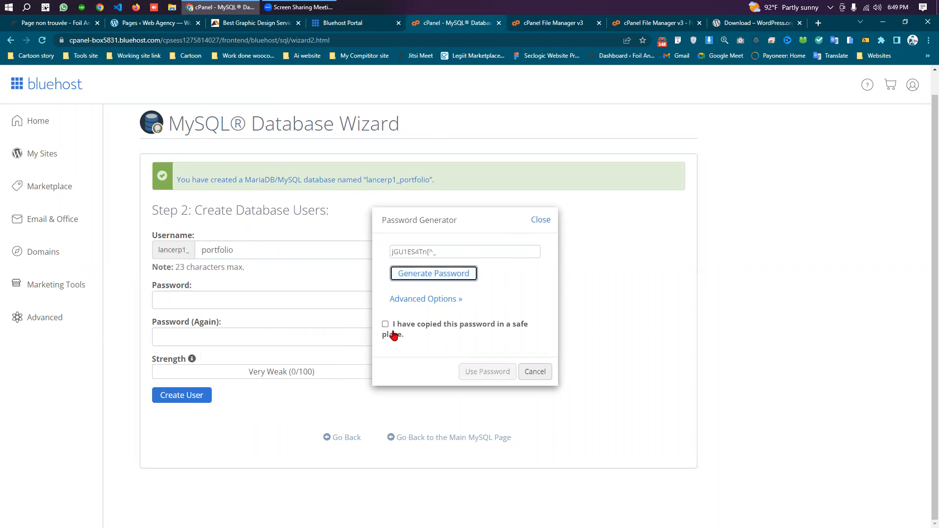
click(386, 326)
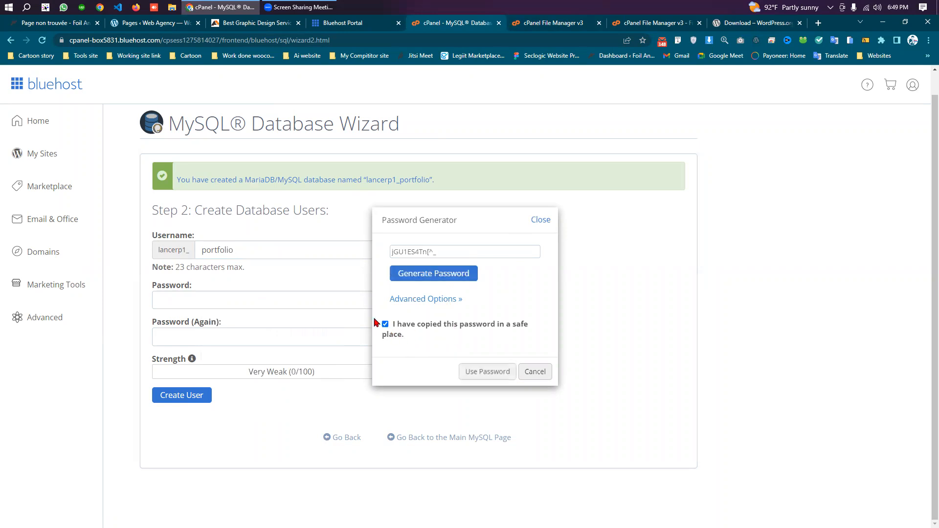
click(432, 251)
drag(432, 251, 383, 257)
click(425, 251)
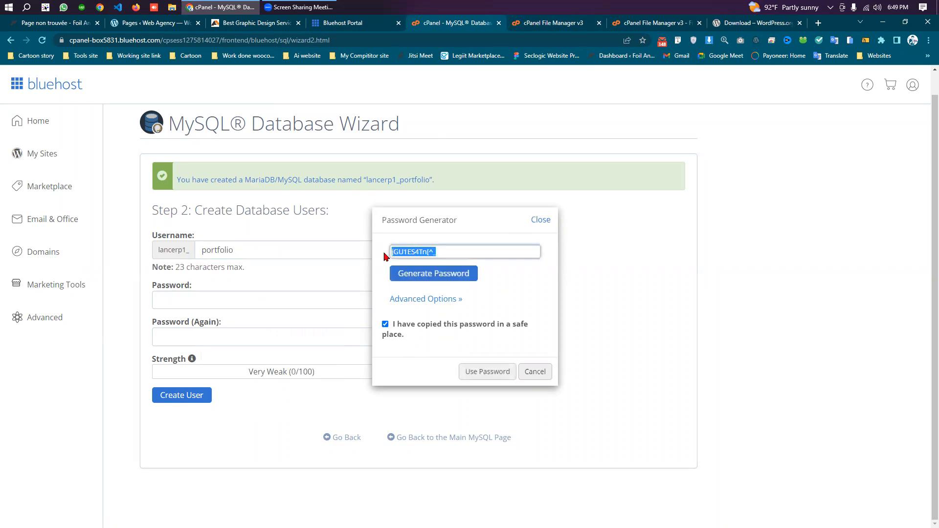
click(489, 374)
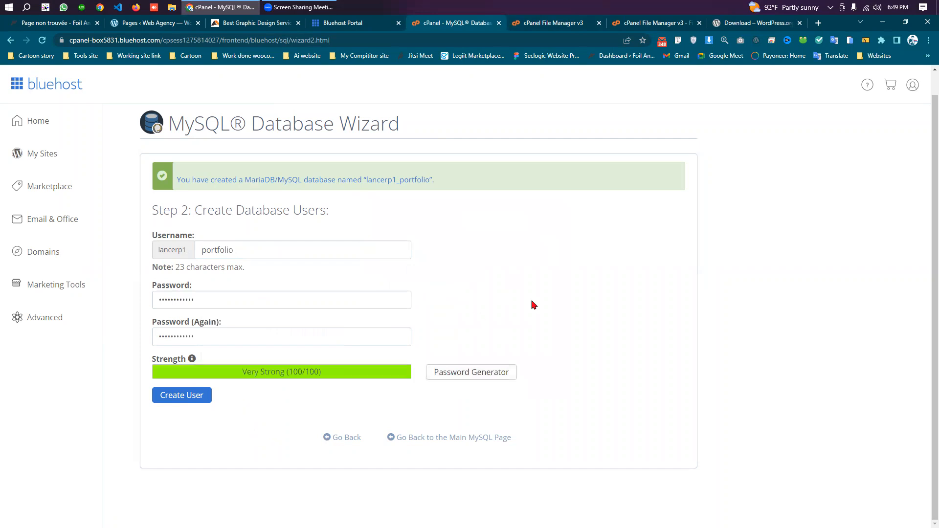
click(178, 397)
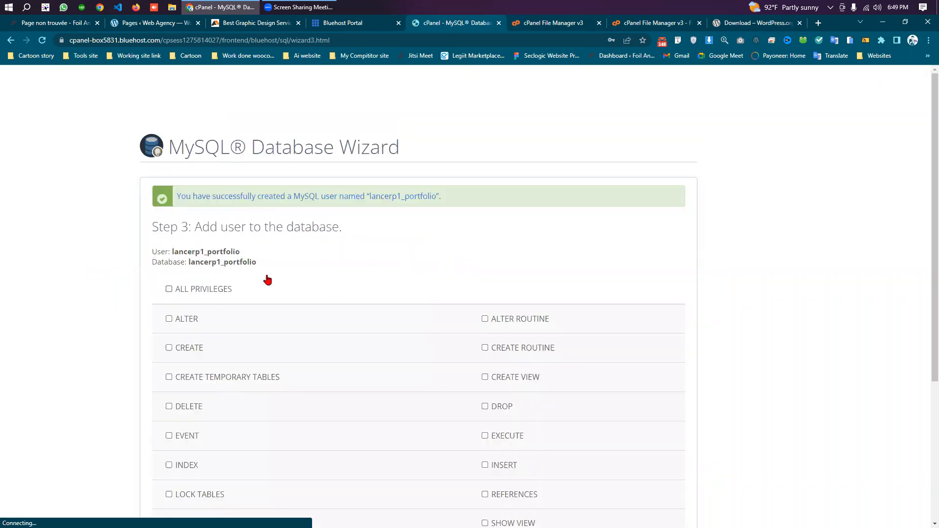
Step: Grant lancerp1_portfolio ALL PRIVILEGES on the database and finish the wizard
click(184, 290)
scroll(203, 295, down, 4)
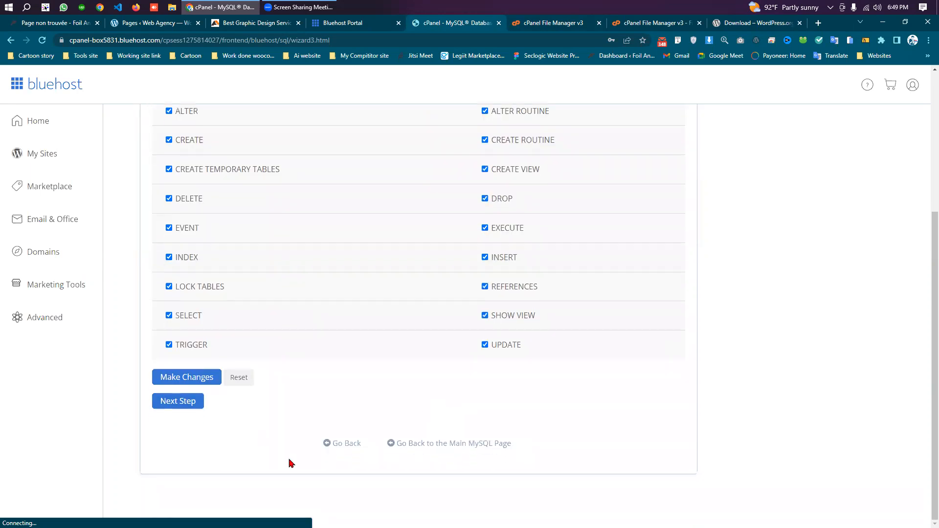
click(188, 401)
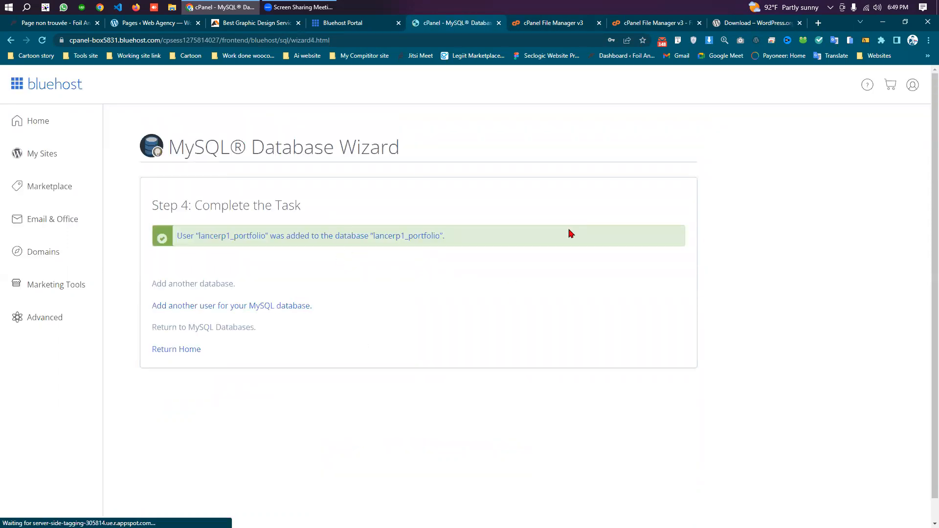
Step: Decline Chrome's password save and return to the WordPress download tab
click(203, 330)
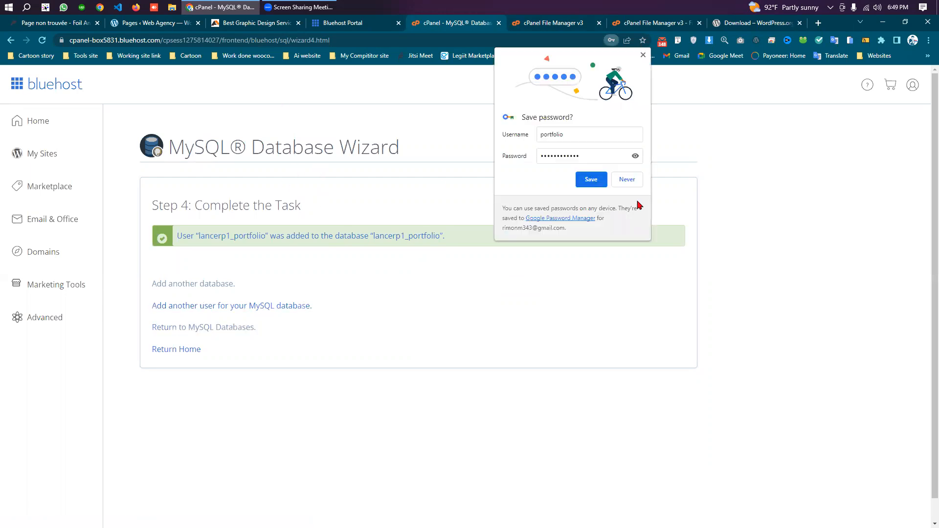
click(628, 180)
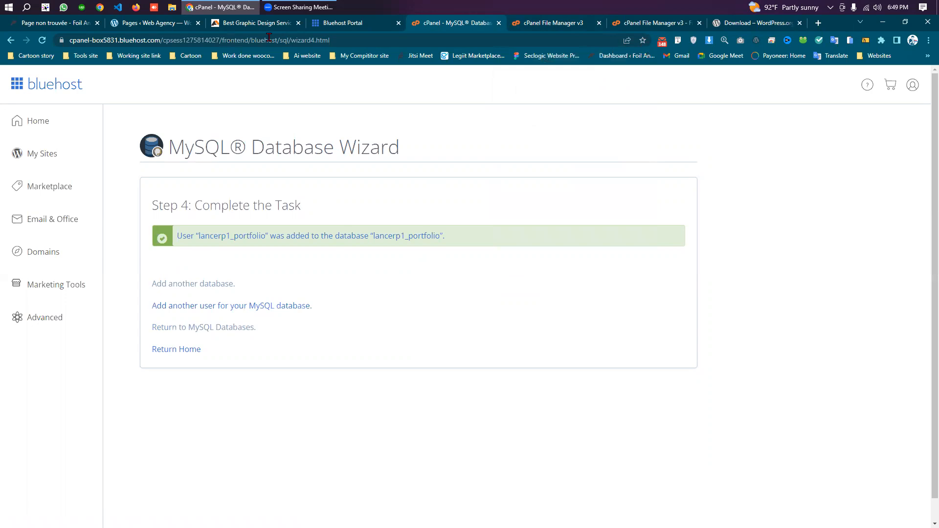
click(775, 27)
Step: Load portfolio.lancerpie.com/wp-admin in Chrome, taking the address from clipboard history
click(168, 37)
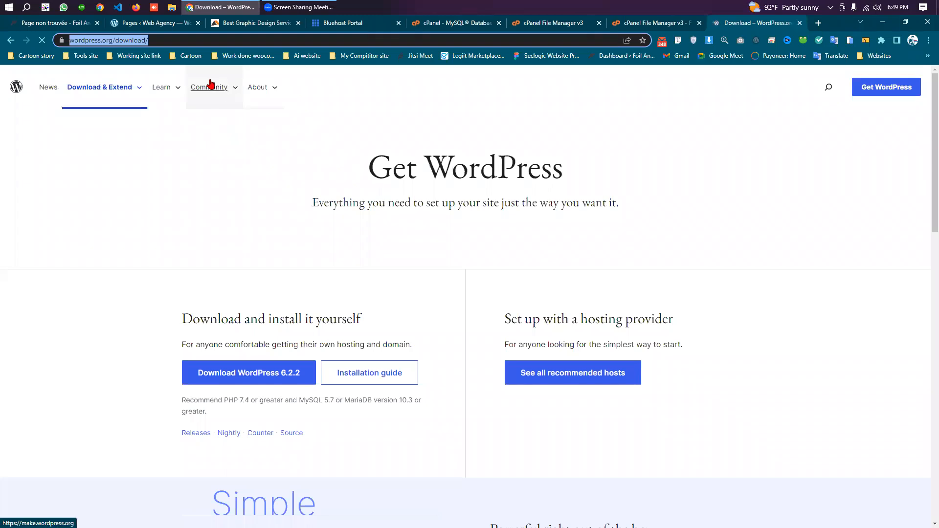
key(Menu)
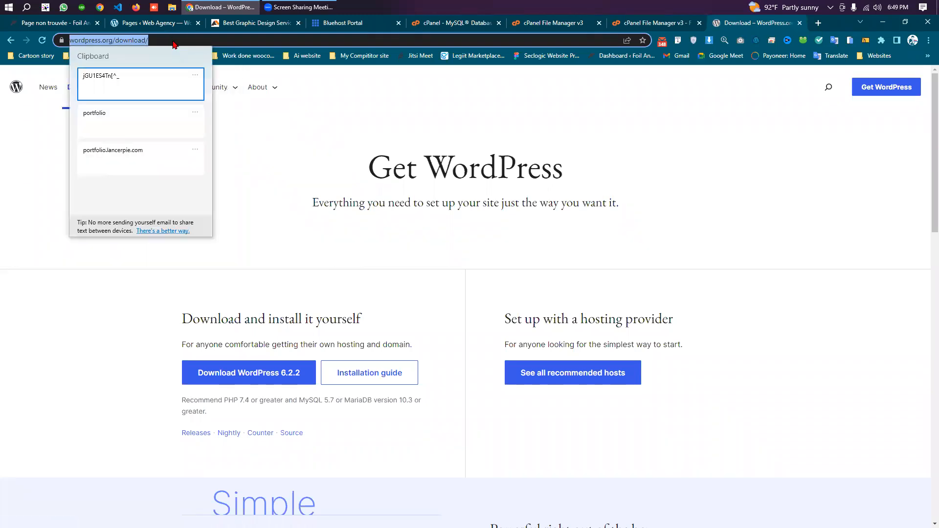
click(117, 156)
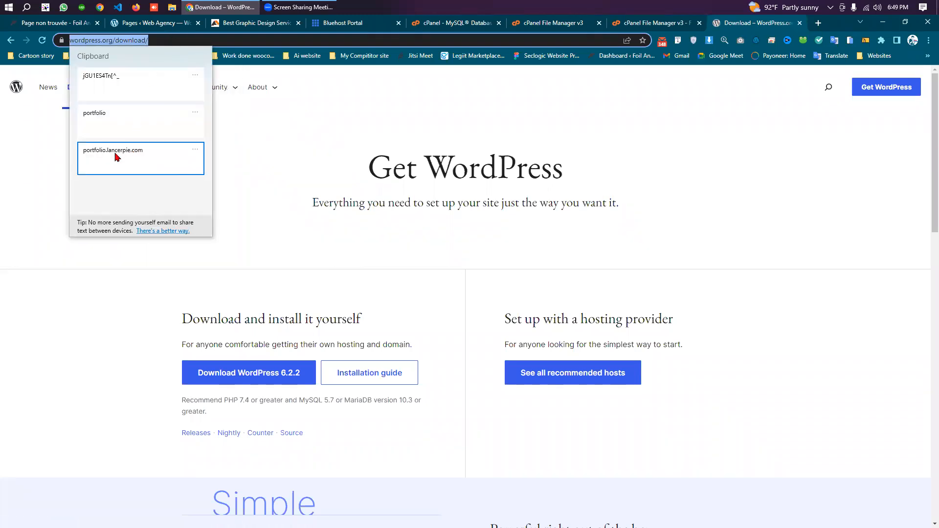
text(/wp-ad)
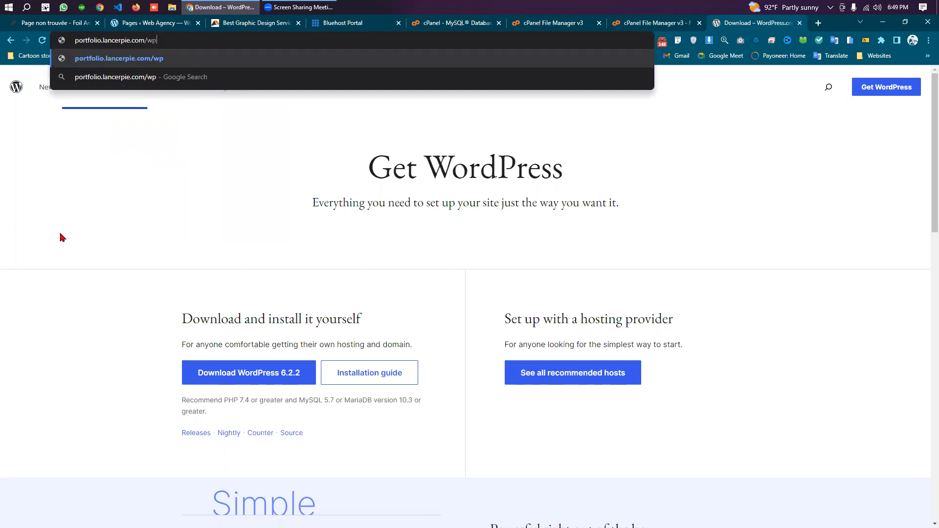
text(min)
key(Return)
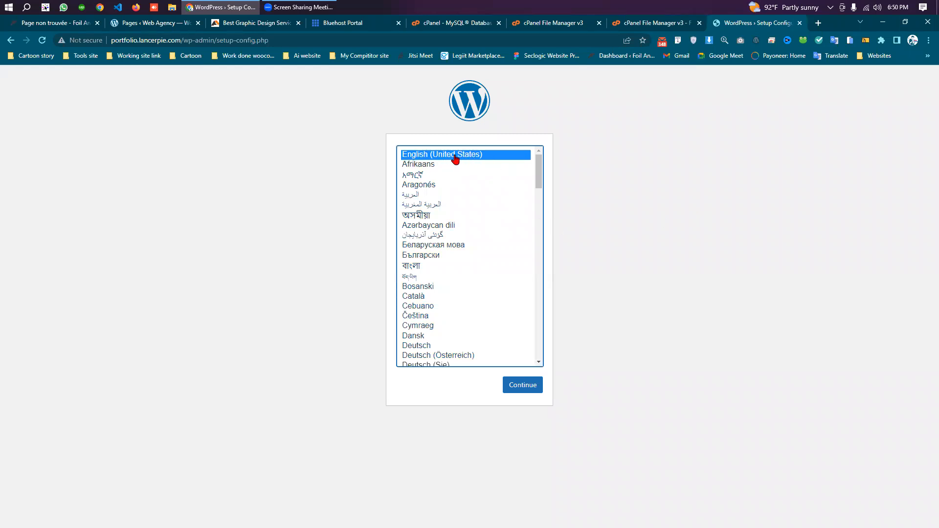
Step: Continue setup in English (United States) and review the required database details
click(522, 386)
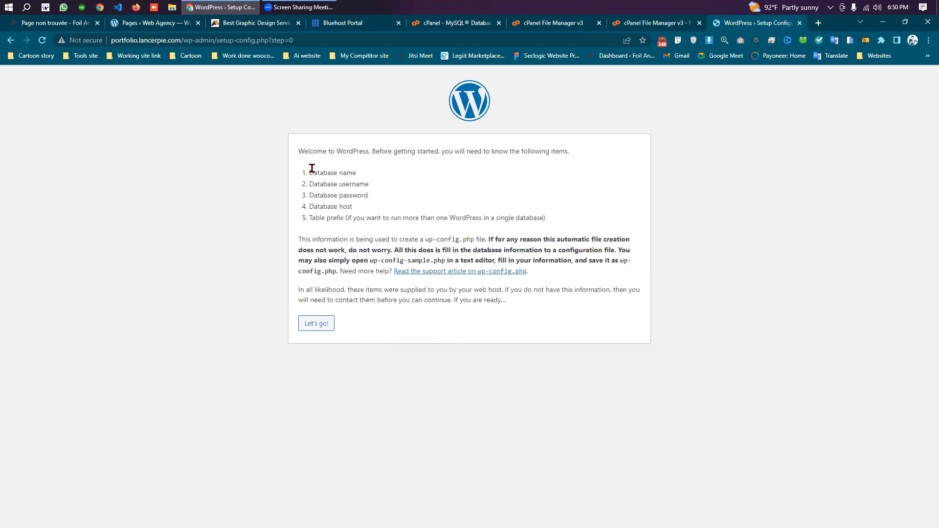
drag(309, 174, 379, 192)
drag(308, 195, 385, 200)
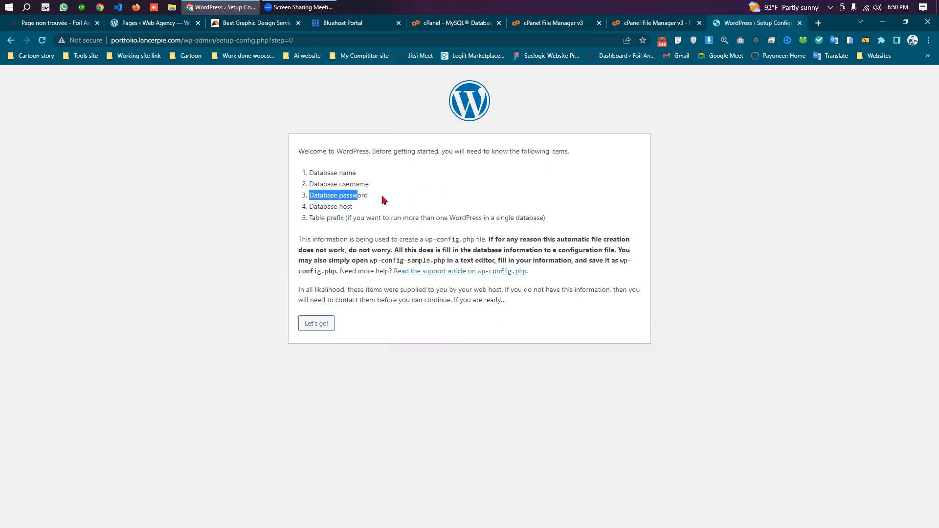
click(314, 206)
drag(314, 206, 350, 217)
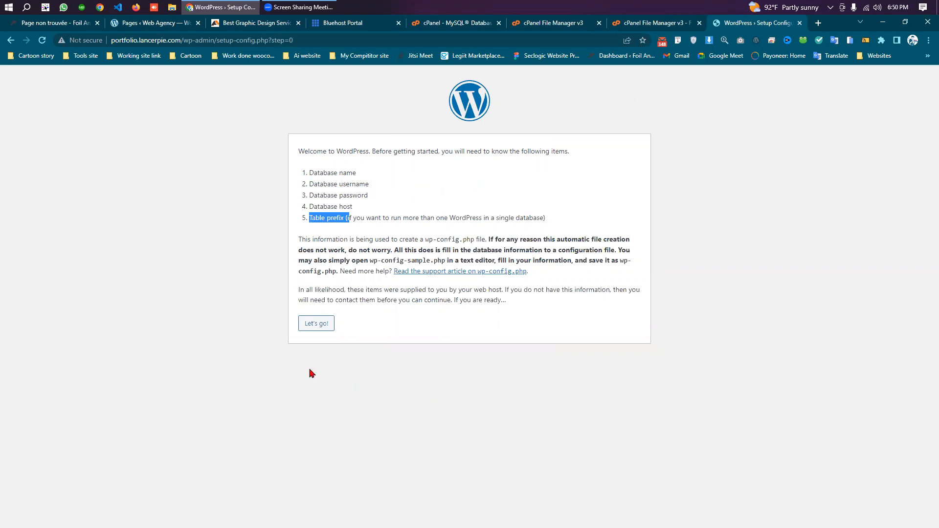
click(316, 327)
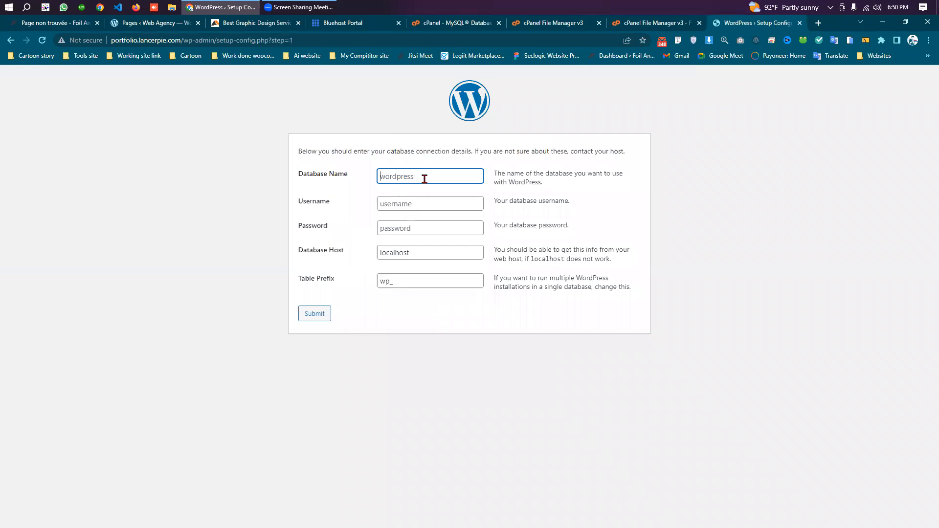
Step: Fill in database name and username 'portfolio' with the copied password, then submit
key(super+v)
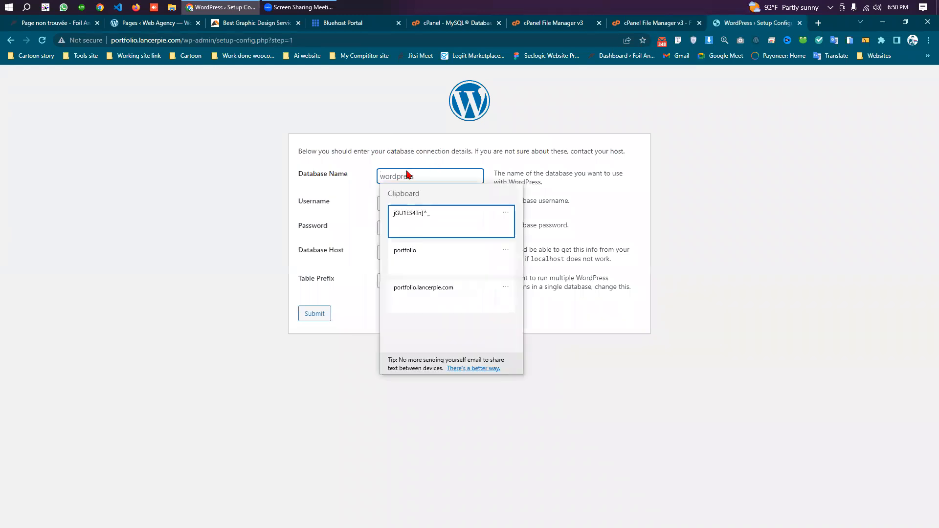
click(409, 254)
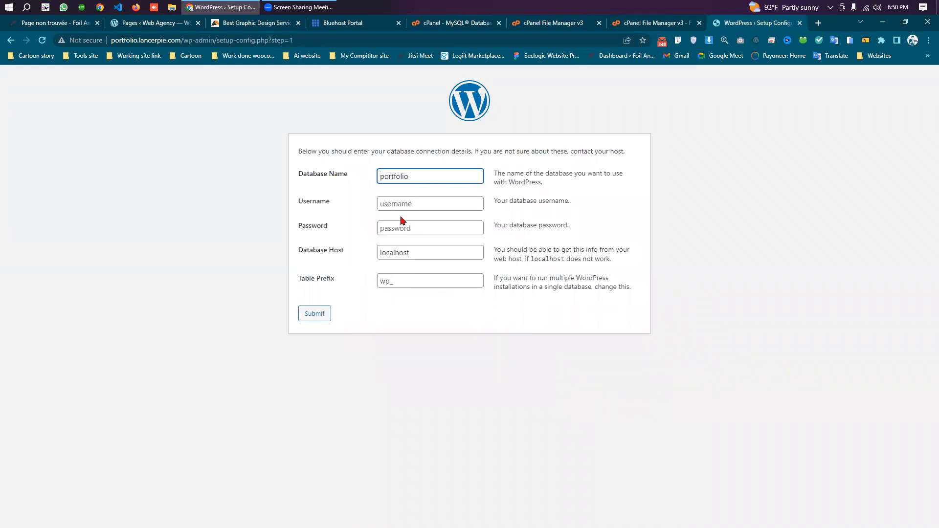
click(403, 205)
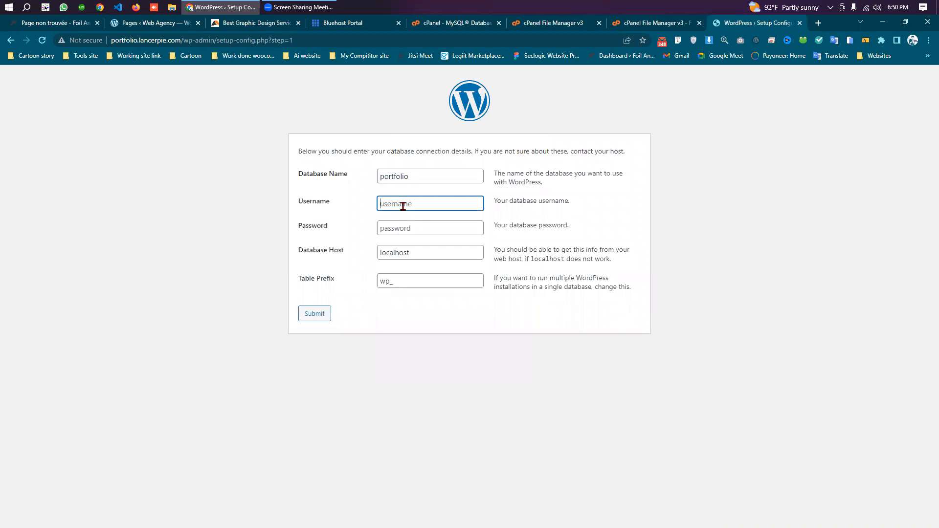
key(super+v)
click(413, 280)
click(407, 228)
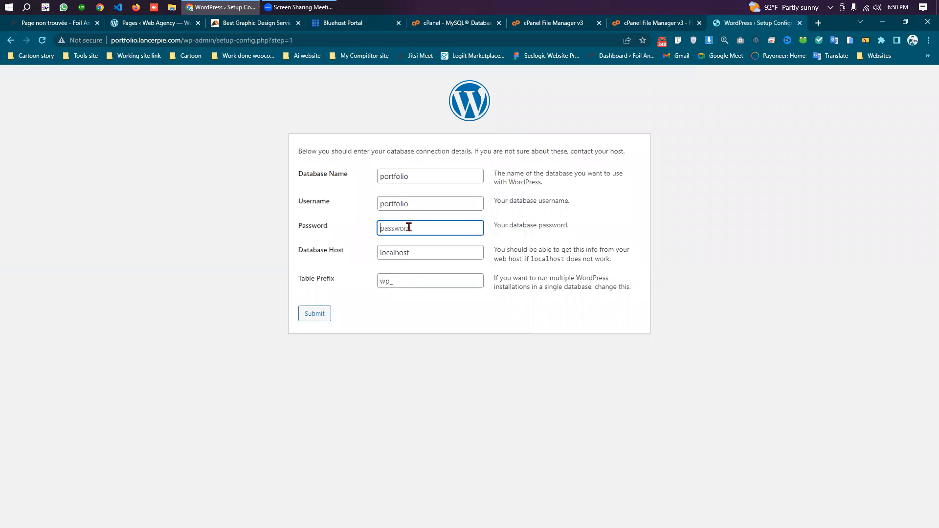
key(super+v)
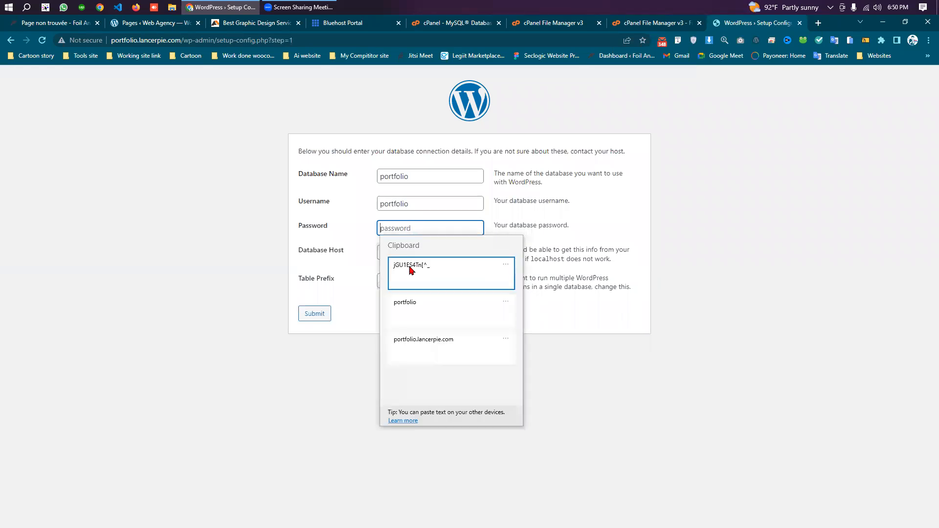
click(411, 271)
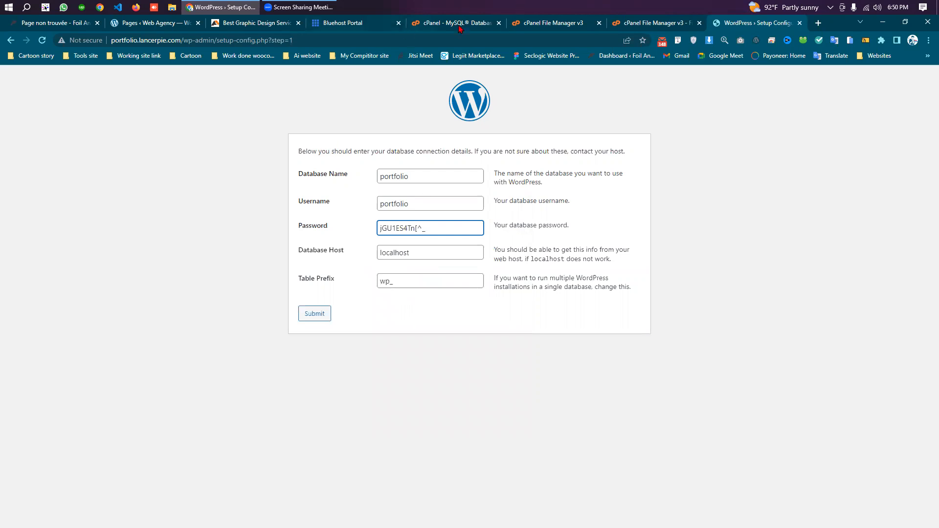
key(ctrl+5)
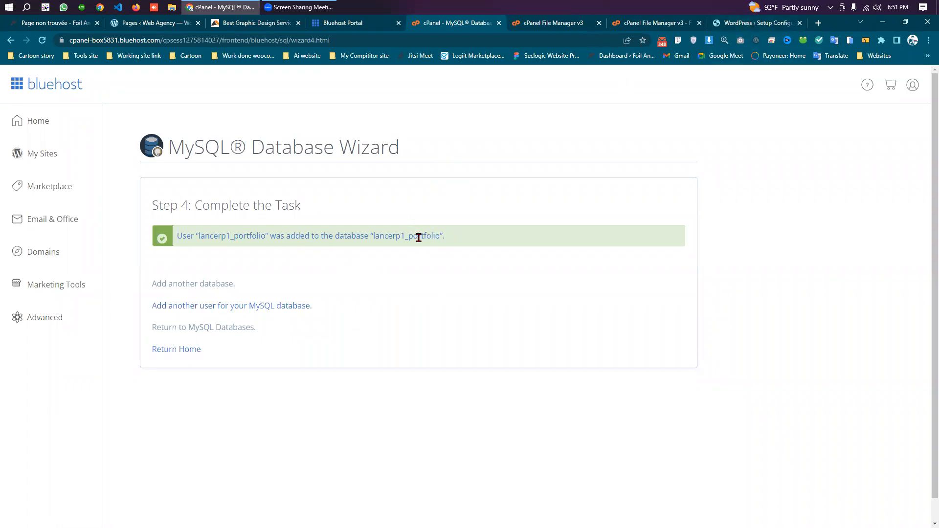
click(745, 25)
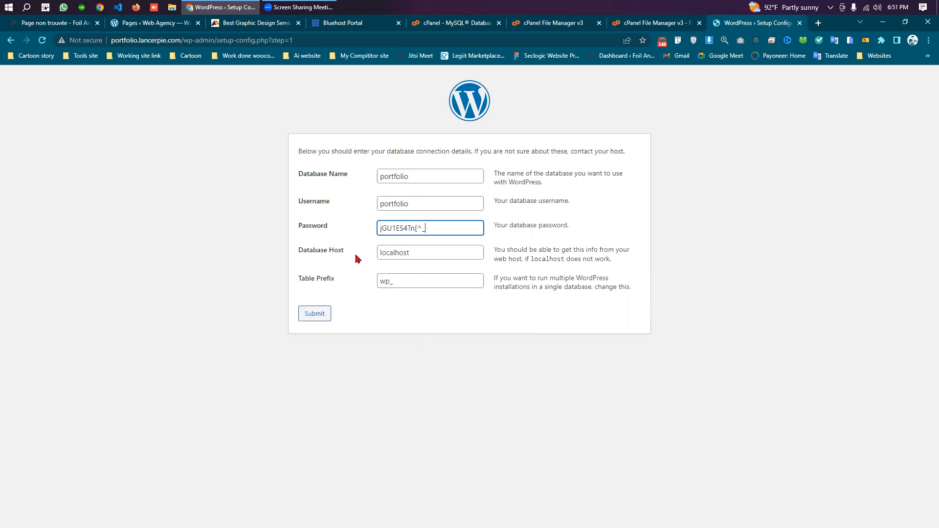
click(424, 253)
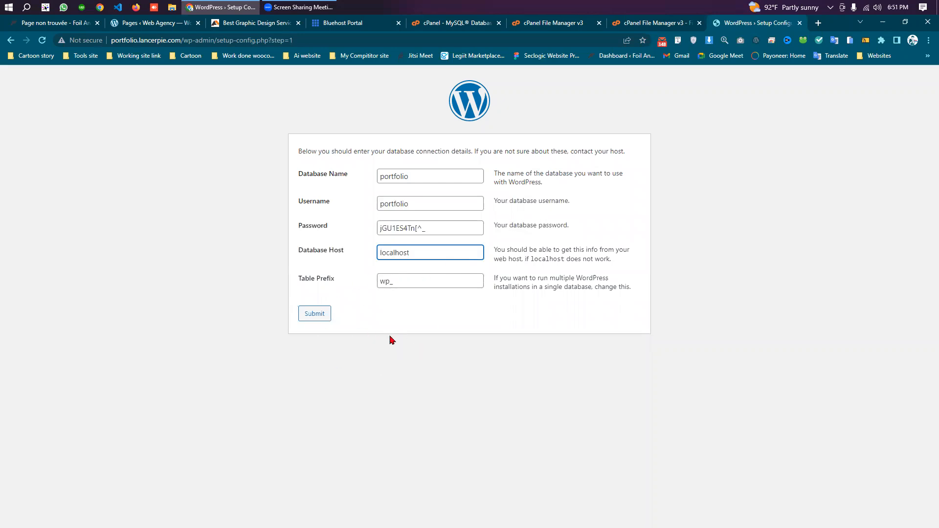
click(314, 315)
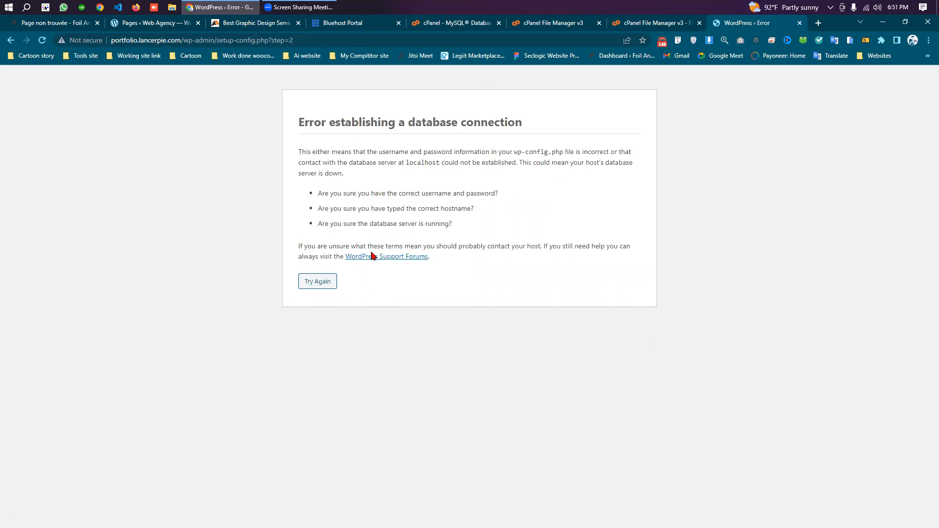
Step: Resubmit the database form with the password re-pasted, then switch to the cPanel wizard page
click(317, 282)
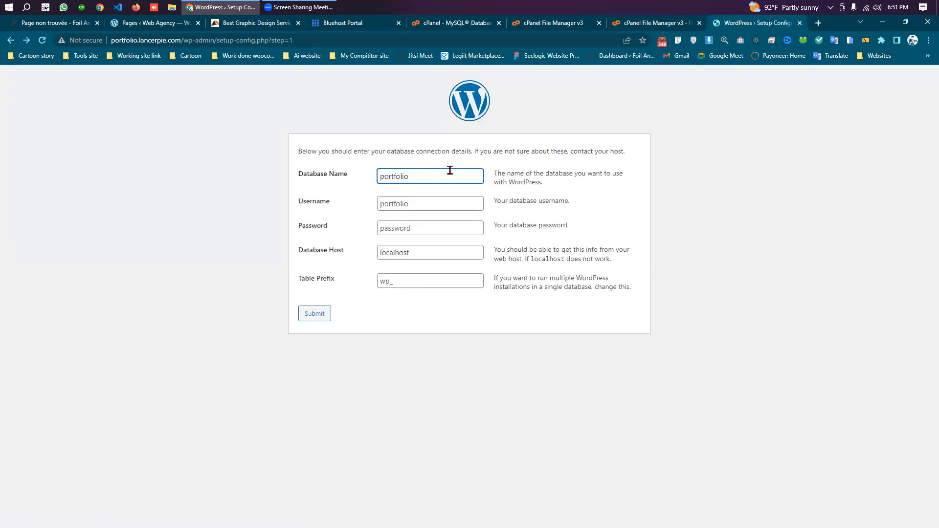
click(431, 232)
key(super+v)
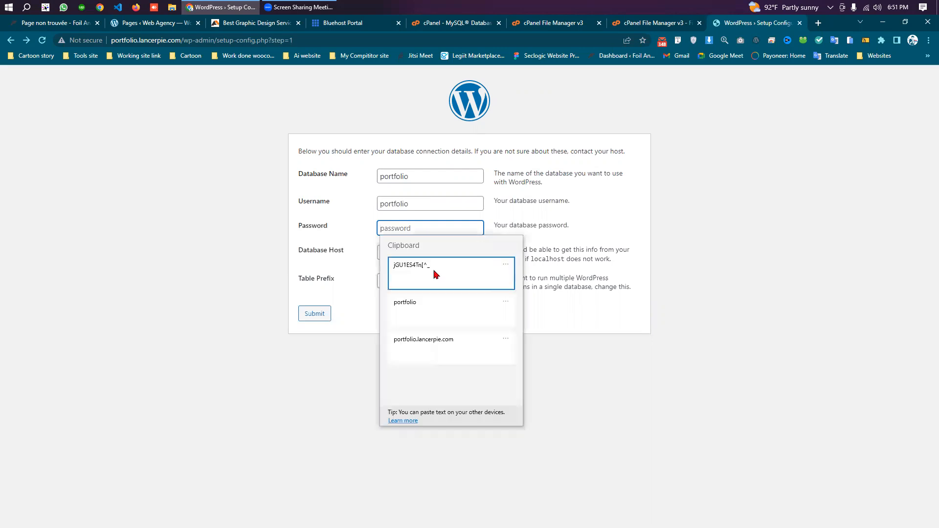
click(417, 270)
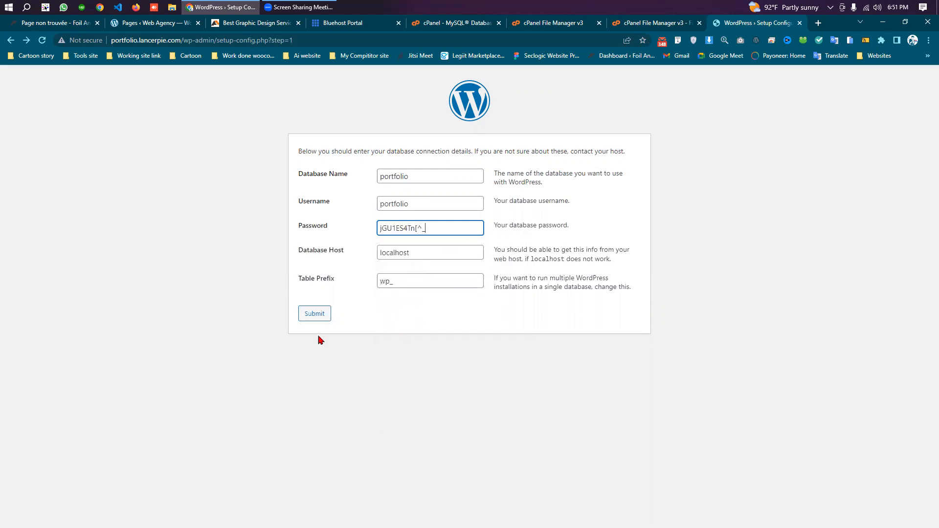
click(315, 314)
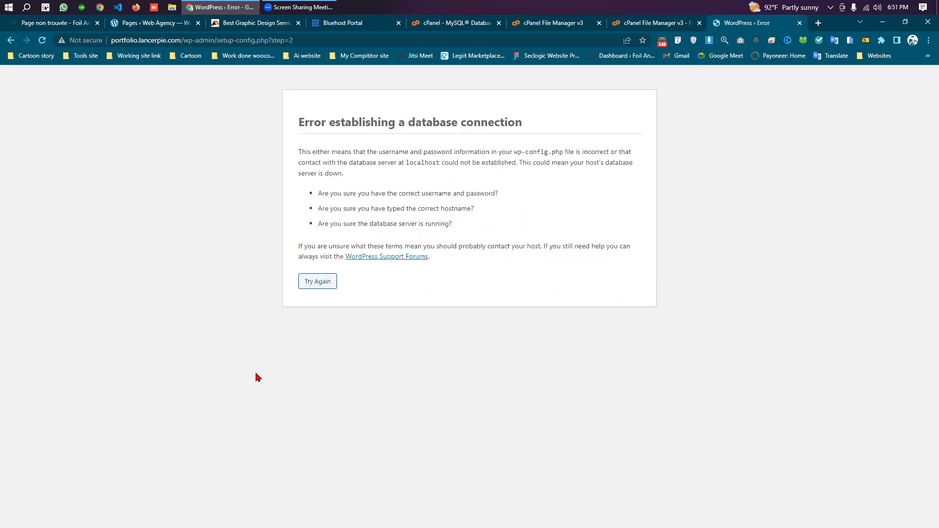
click(318, 282)
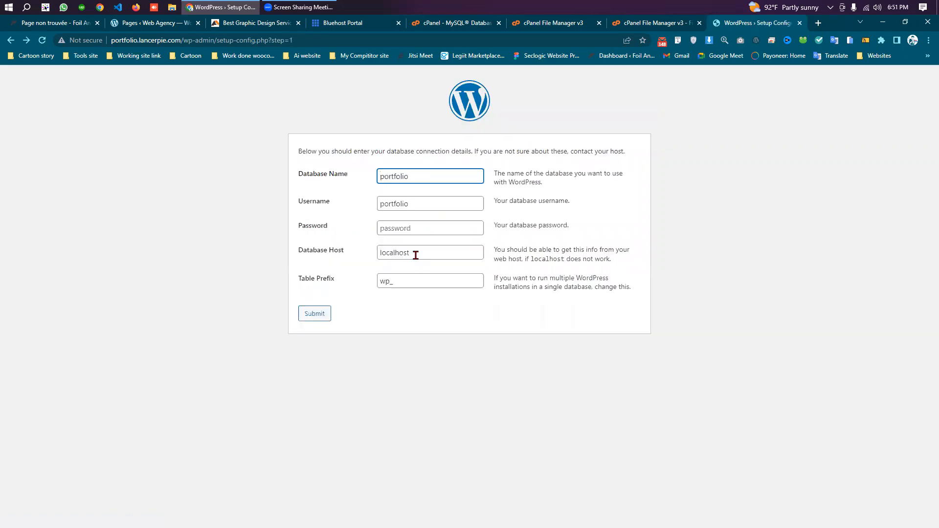
click(449, 26)
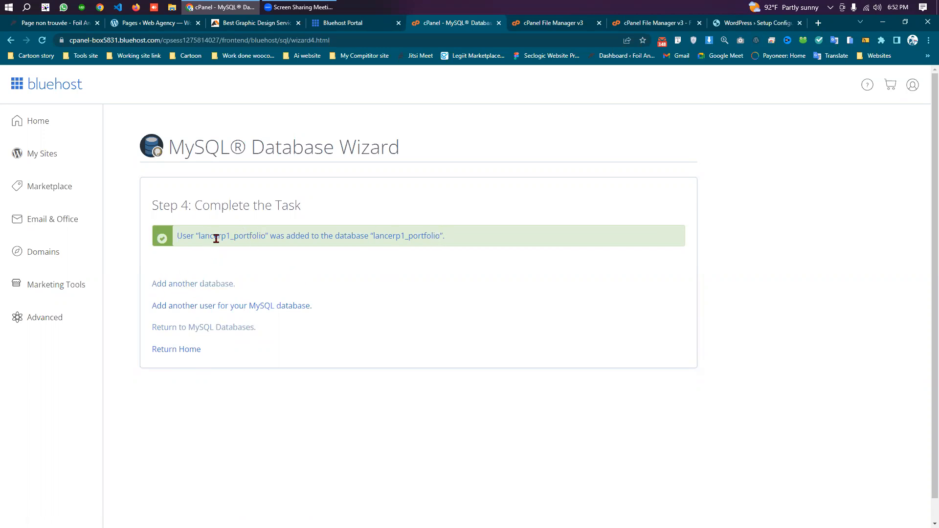
Step: Copy lancerp1_portfolio from cPanel and paste it as the WordPress Database Name
drag(199, 236, 262, 235)
right_click(256, 237)
click(284, 246)
click(742, 26)
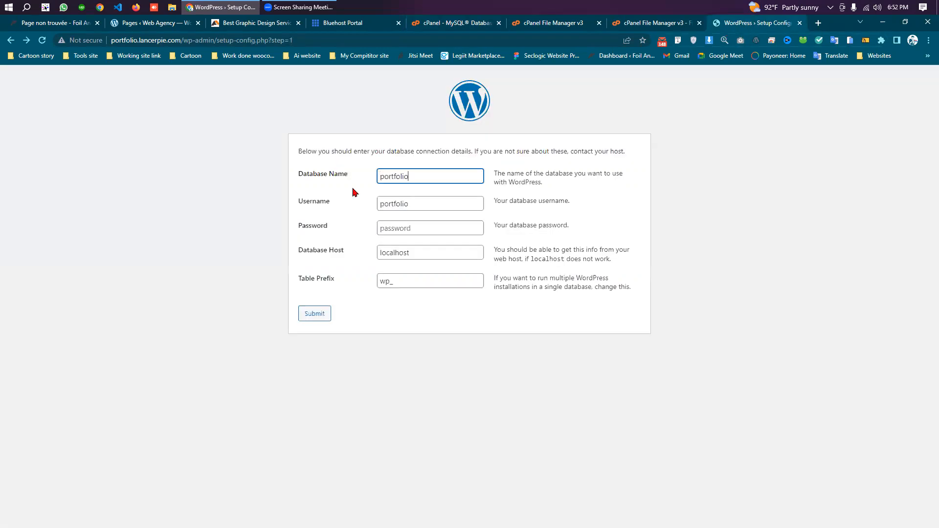
drag(420, 176, 370, 183)
key(ctrl+v)
Step: Set the username to lancerp1_portfolio, refill the password, submit, and run the installation
click(455, 23)
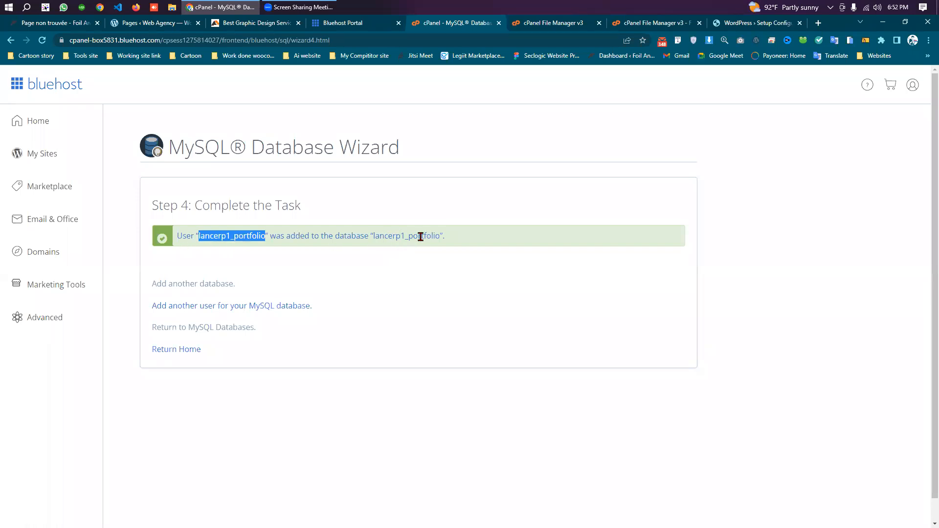
click(739, 25)
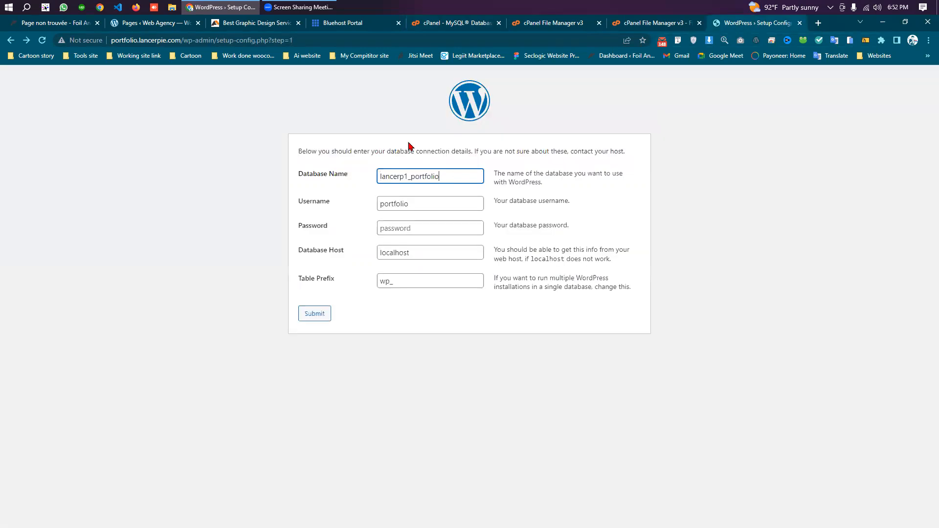
double_click(418, 203)
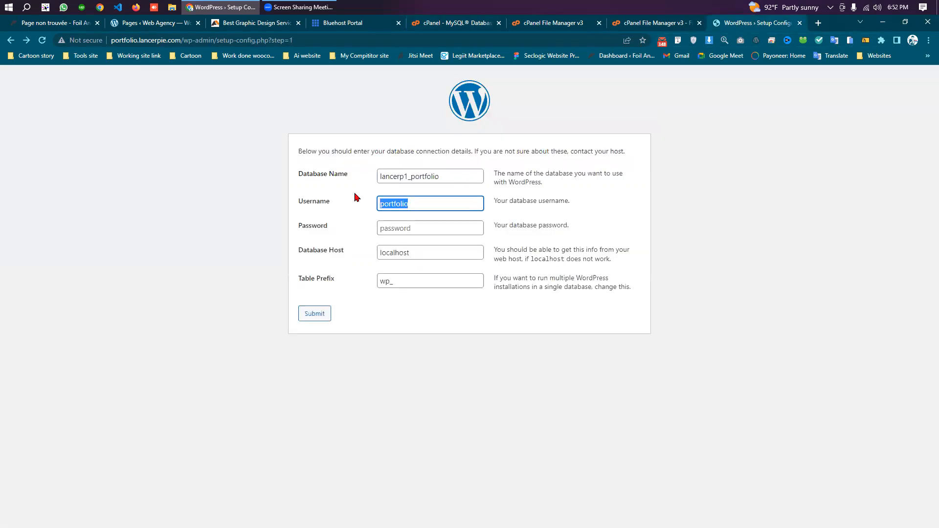
key(ctrl+v)
click(385, 231)
click(415, 230)
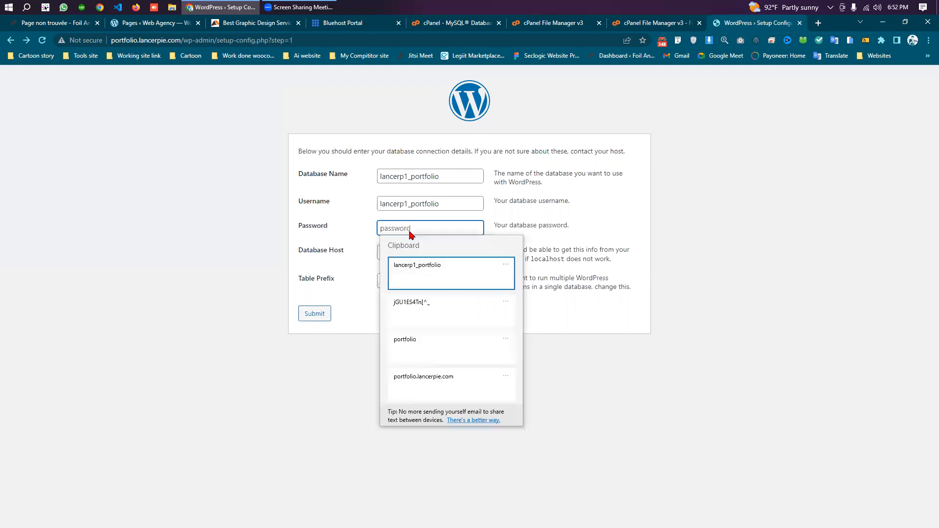
click(409, 304)
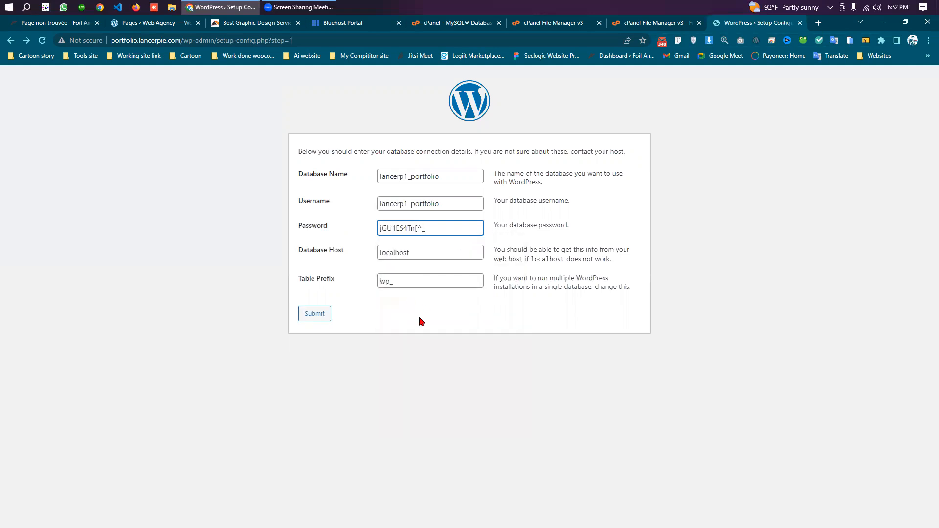
click(317, 318)
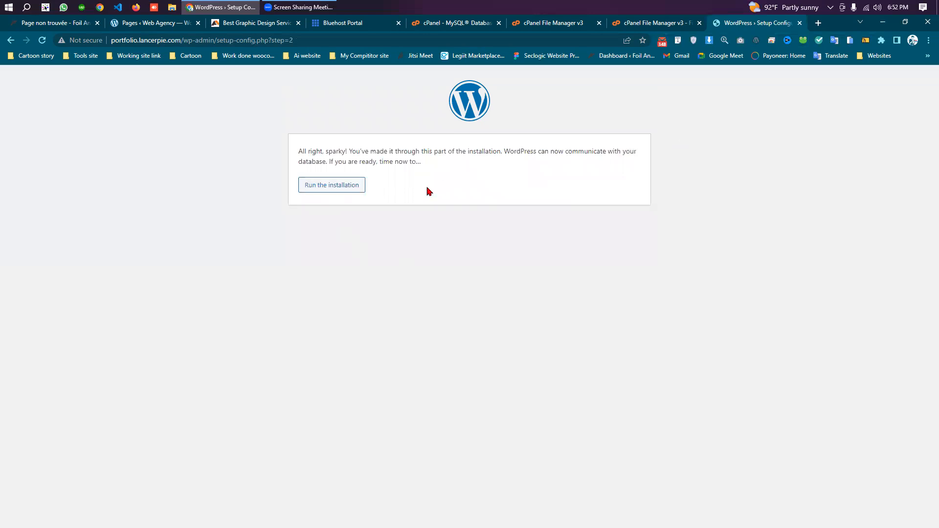
click(348, 190)
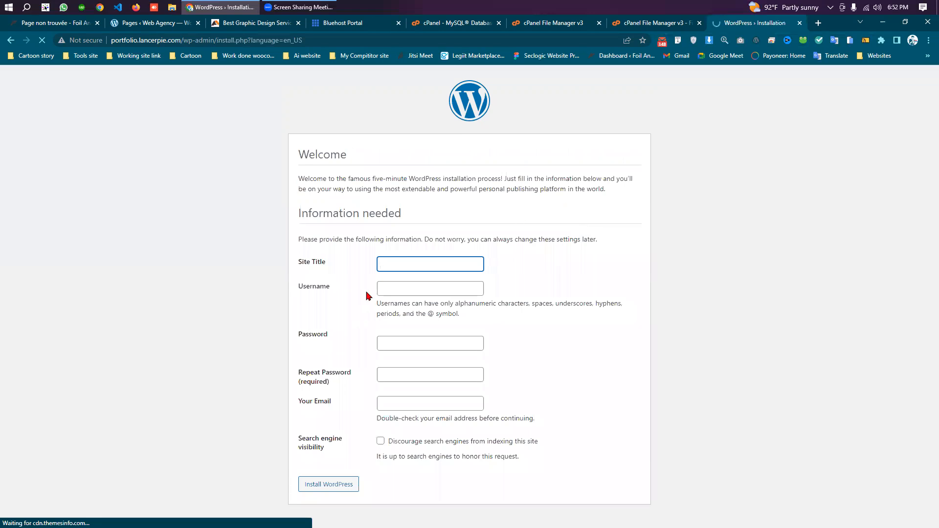
Step: Enter the site title 'my site' and the admin username
click(397, 265)
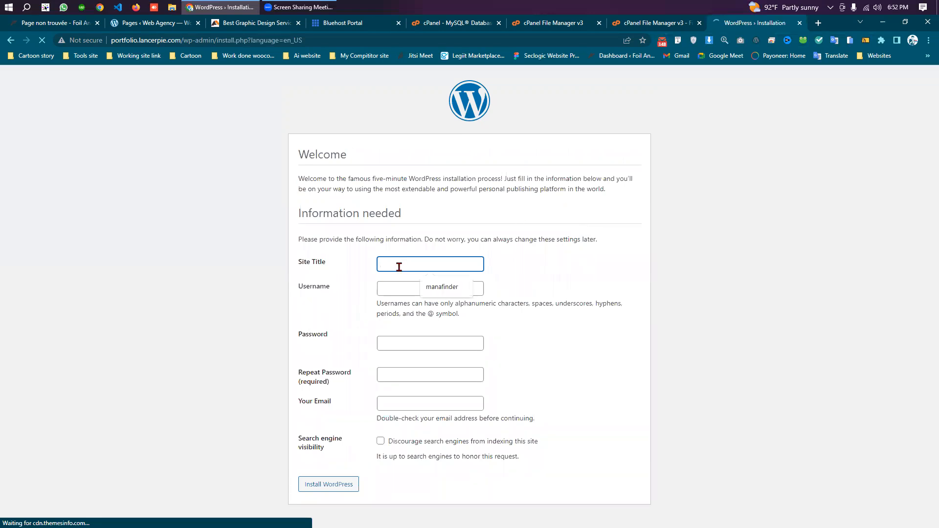
text(my site)
click(394, 291)
text(rimon)
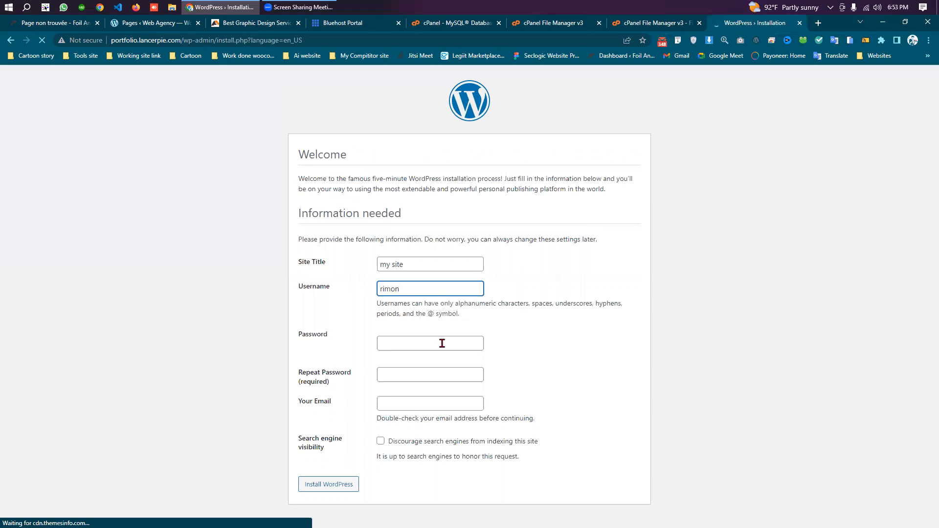
Step: Replace the suggested admin password with a new strong password
click(379, 338)
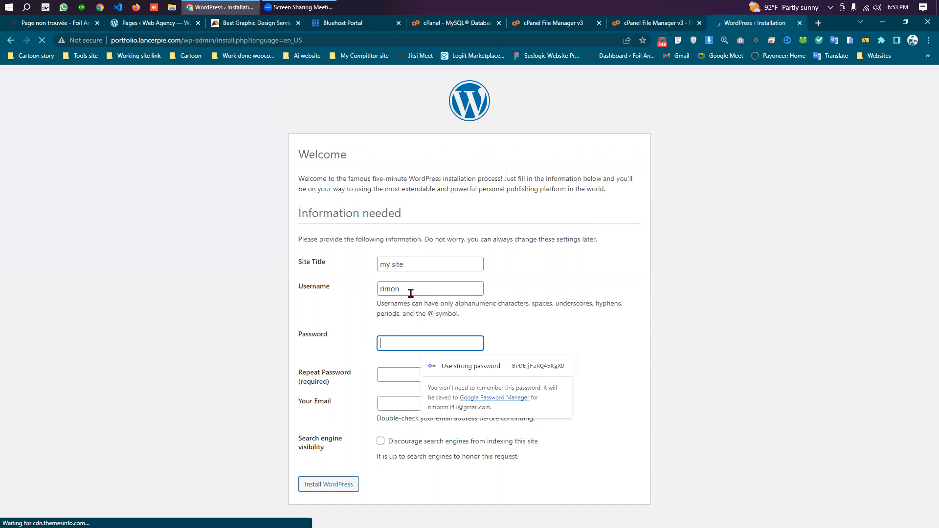
click(412, 294)
click(400, 344)
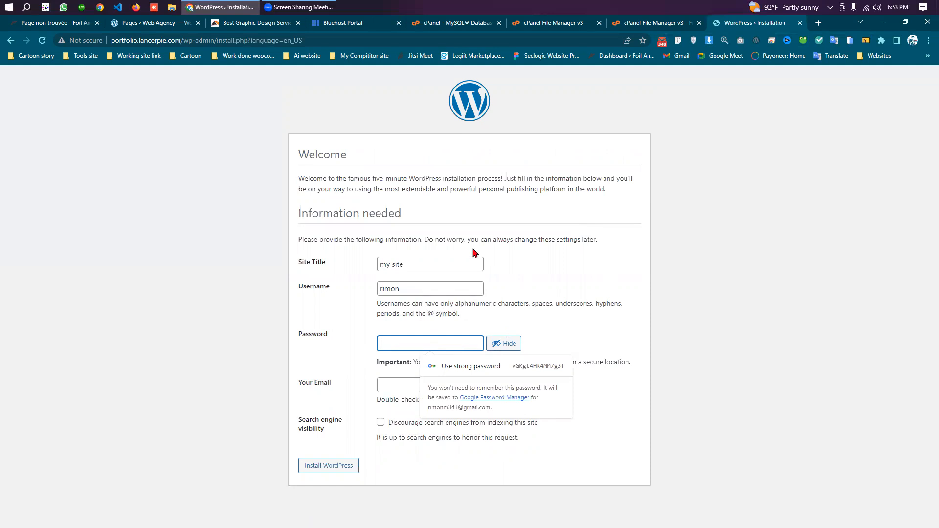
text(••)
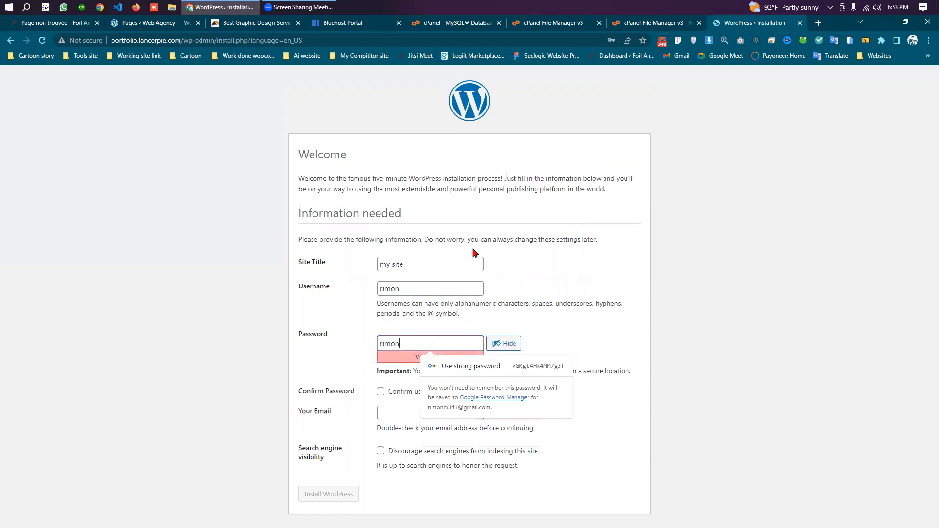
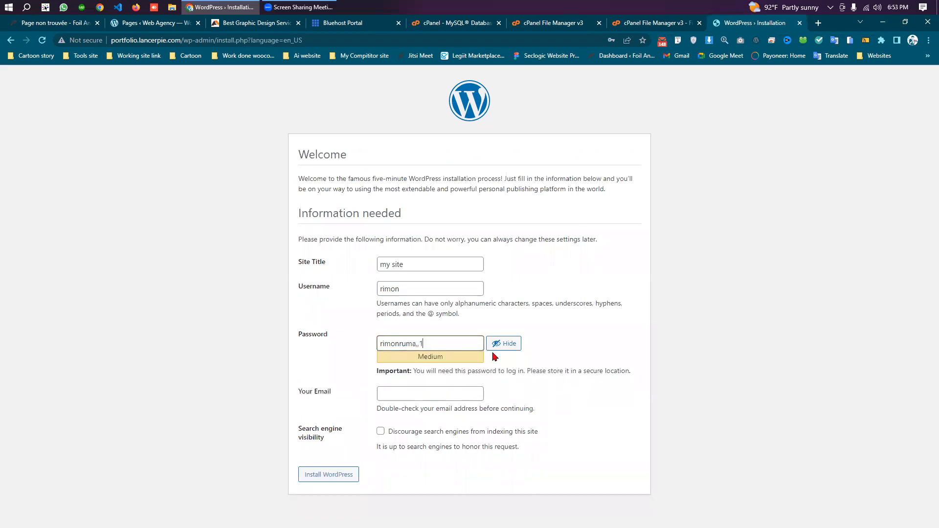
drag(442, 342, 356, 348)
click(424, 349)
key(ctrl+a)
key(BackSpace)
click(503, 343)
click(415, 346)
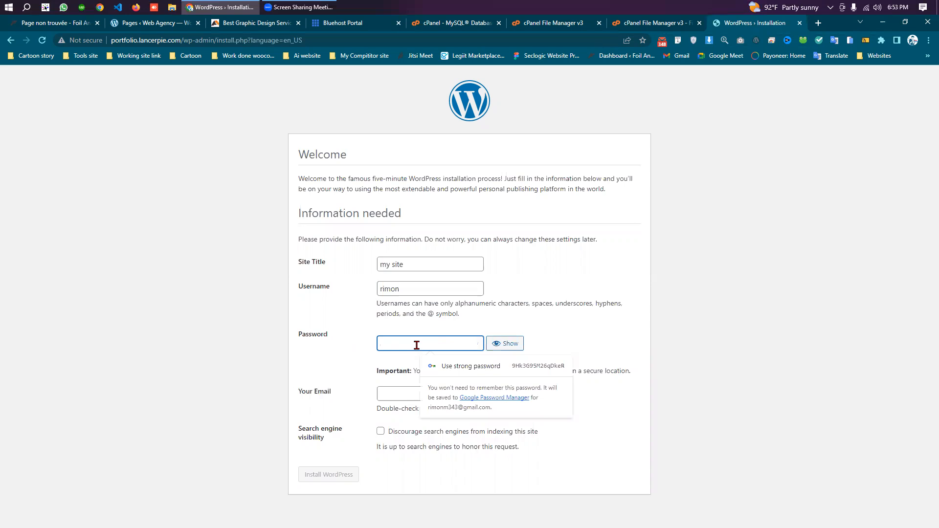
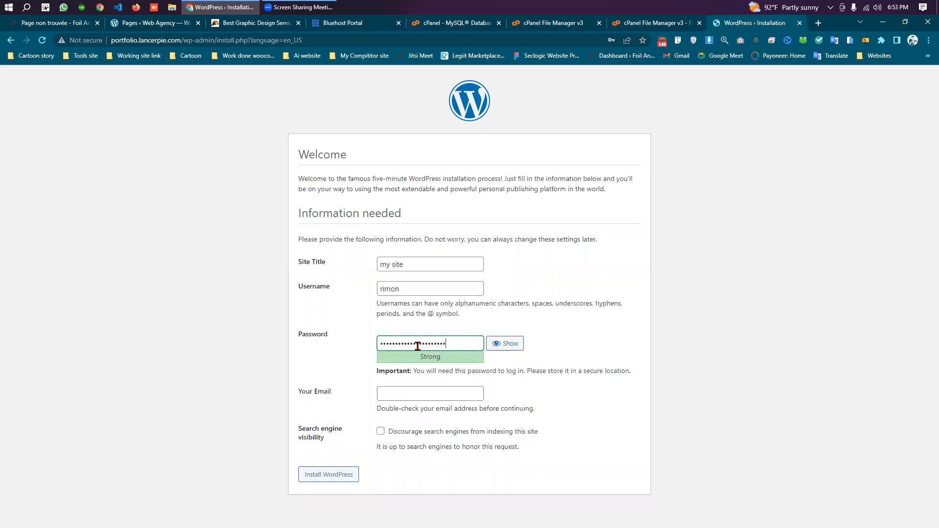
Step: Fill in the admin email from Chrome's saved suggestions
click(408, 391)
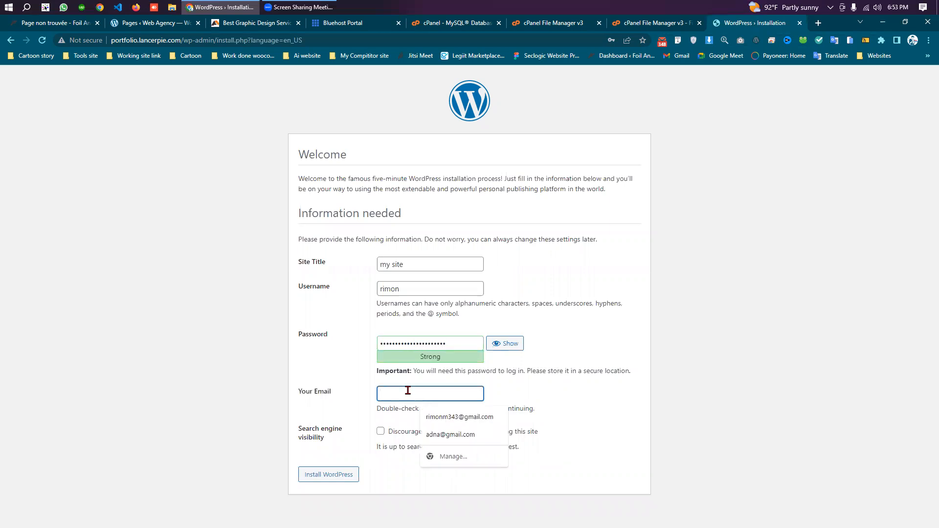
text(rimon)
click(541, 391)
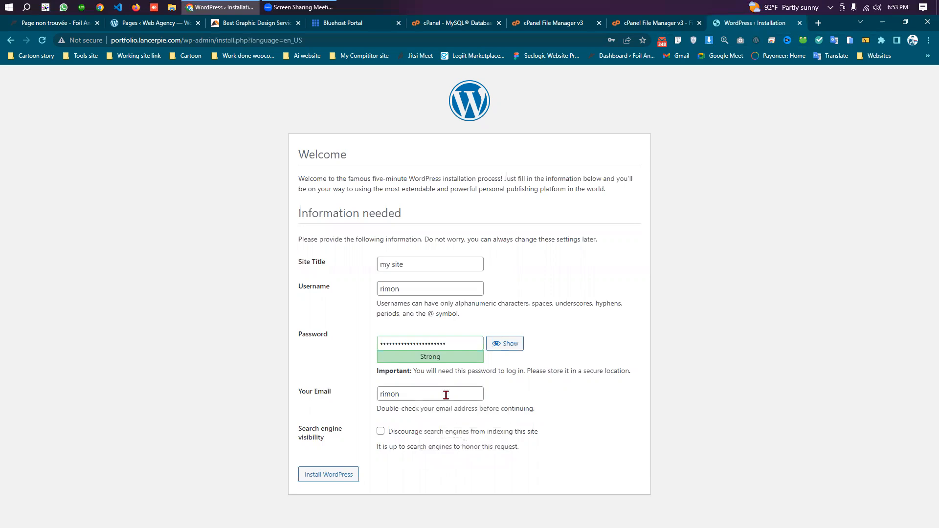
drag(428, 394, 370, 395)
click(371, 396)
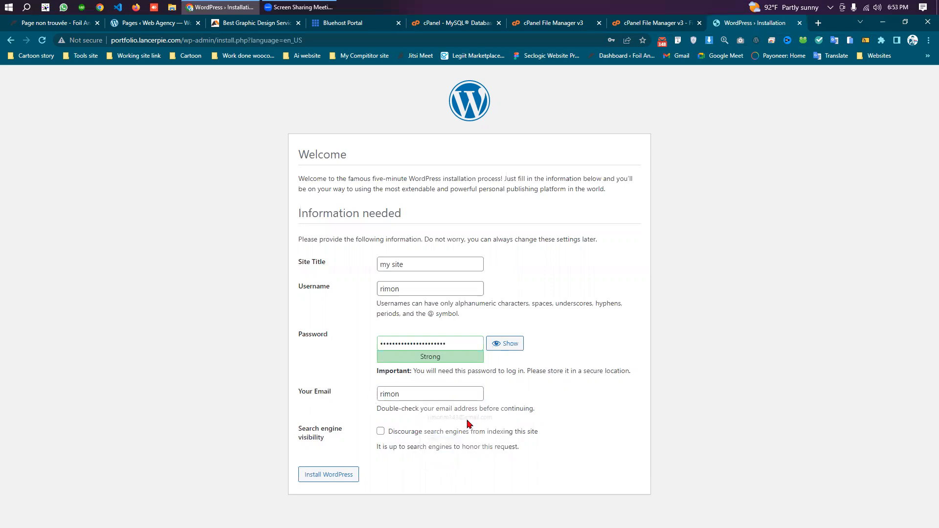
click(404, 398)
click(459, 417)
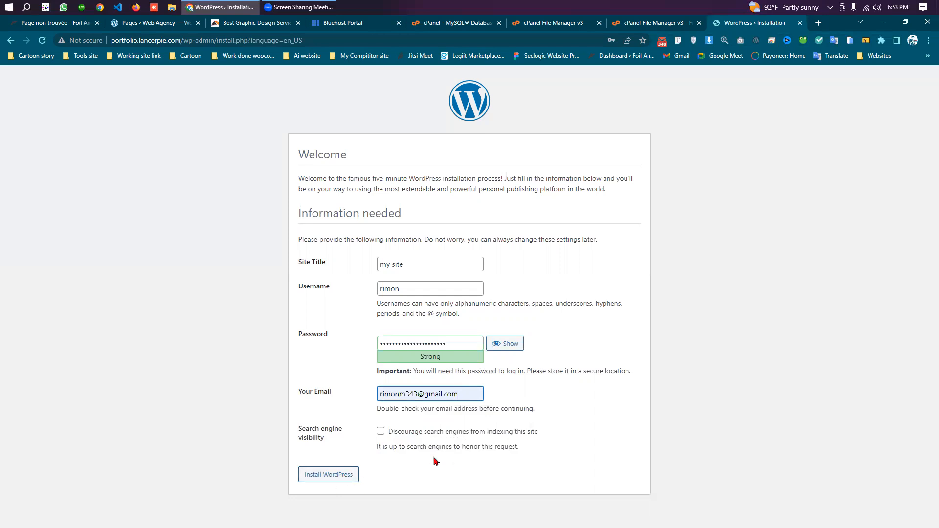
Step: Leave search engine indexing allowed and install WordPress
click(381, 432)
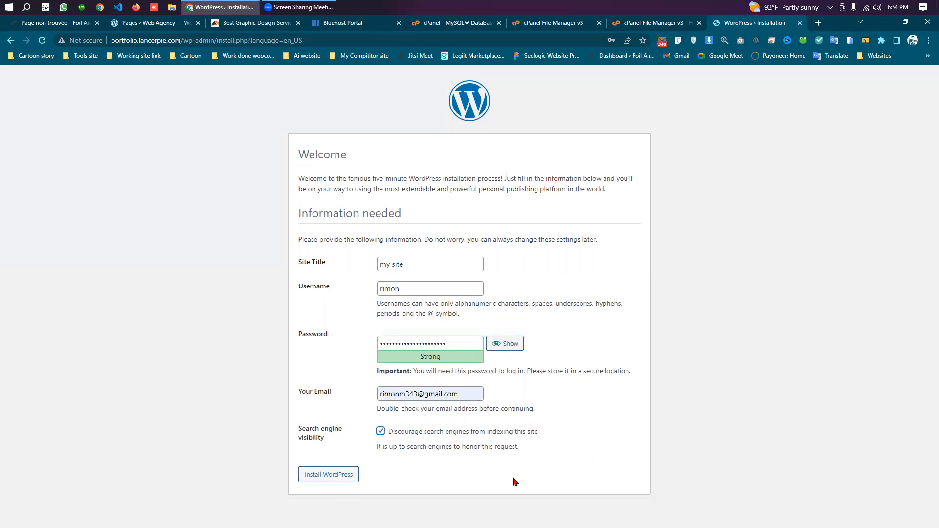
click(379, 432)
click(328, 476)
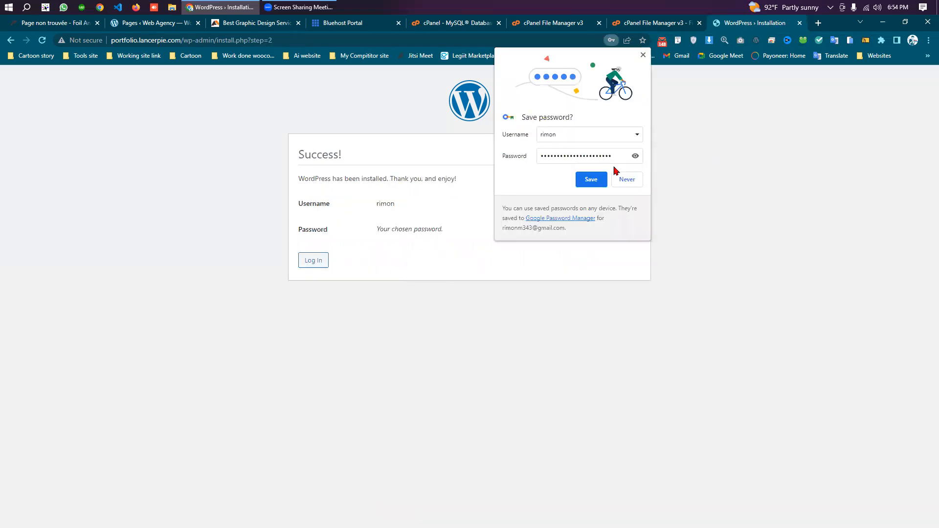
Step: Decline Chrome's password save, go to the login page, and submit the admin credentials
click(627, 179)
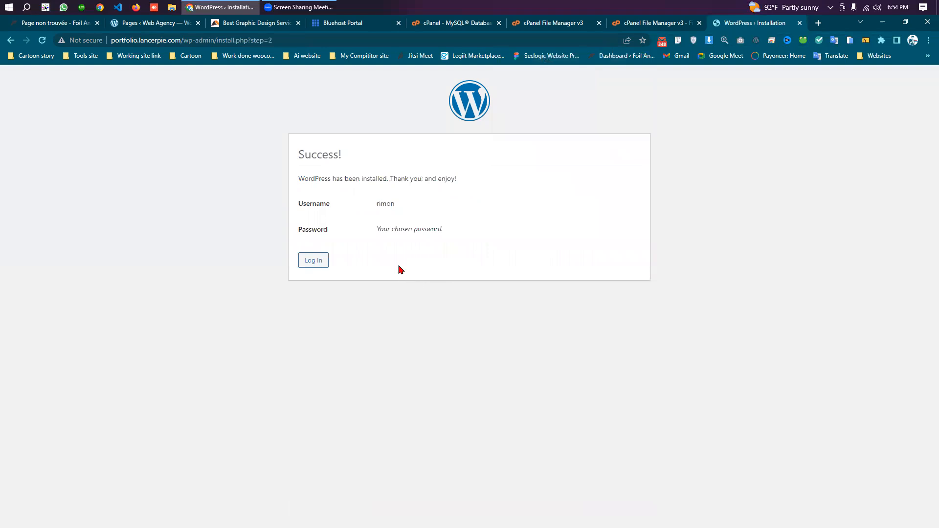
click(315, 264)
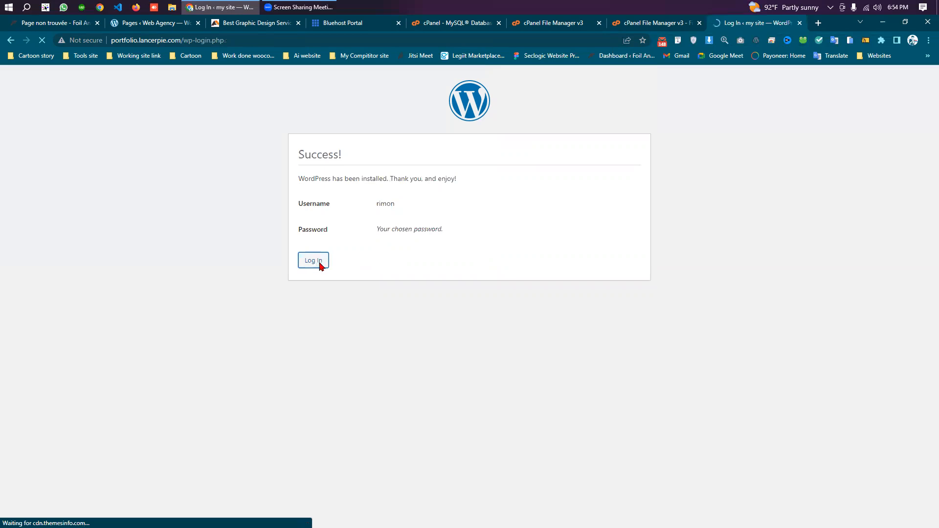
click(430, 202)
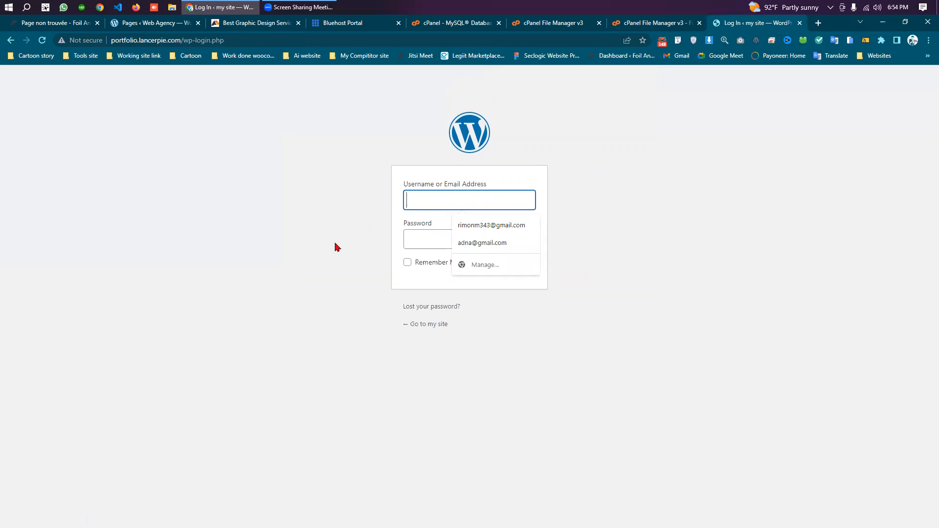
text(rimon)
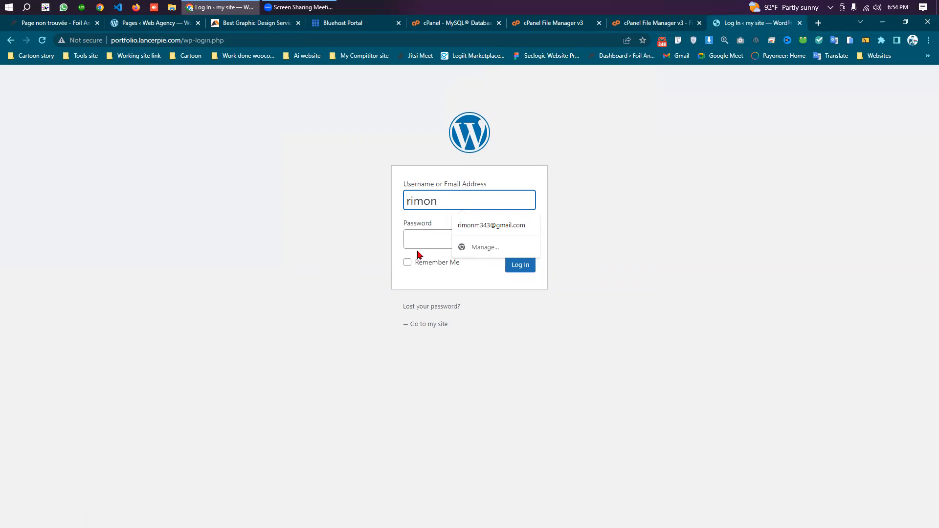
key(Tab)
text(•)
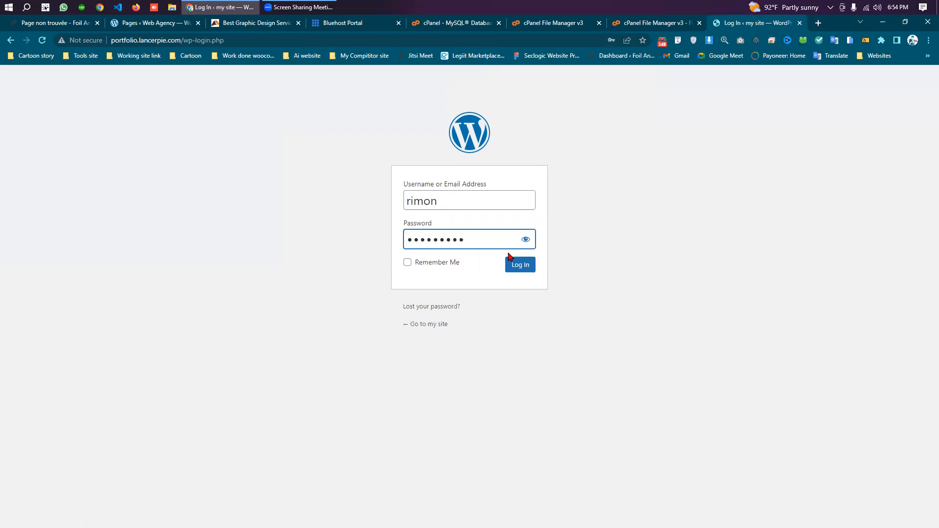
text(••)
click(517, 267)
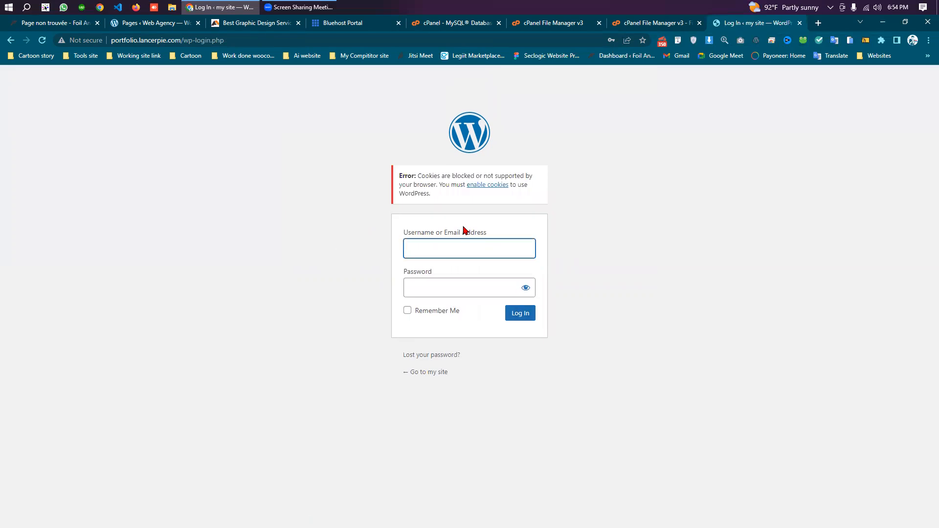
Step: Re-enter the username and password, retry the login, and open the enable-cookies help
click(446, 247)
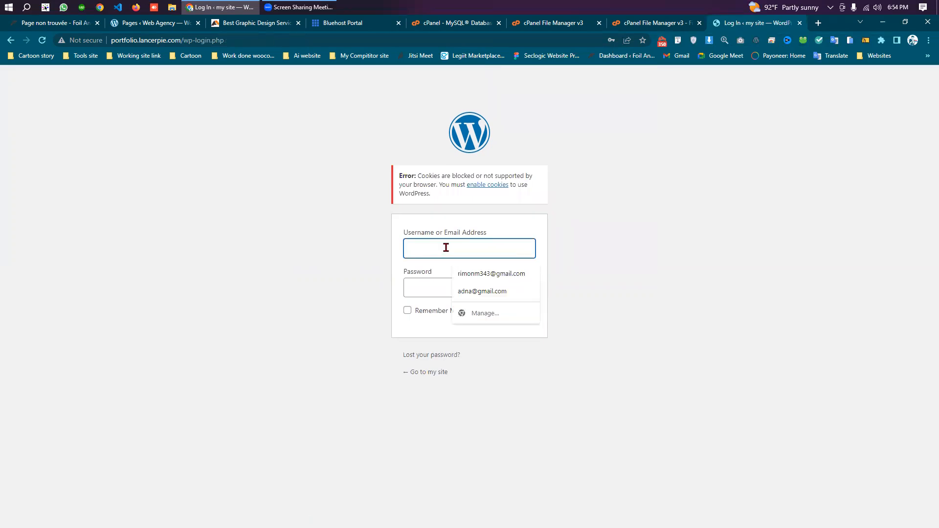
text(imon)
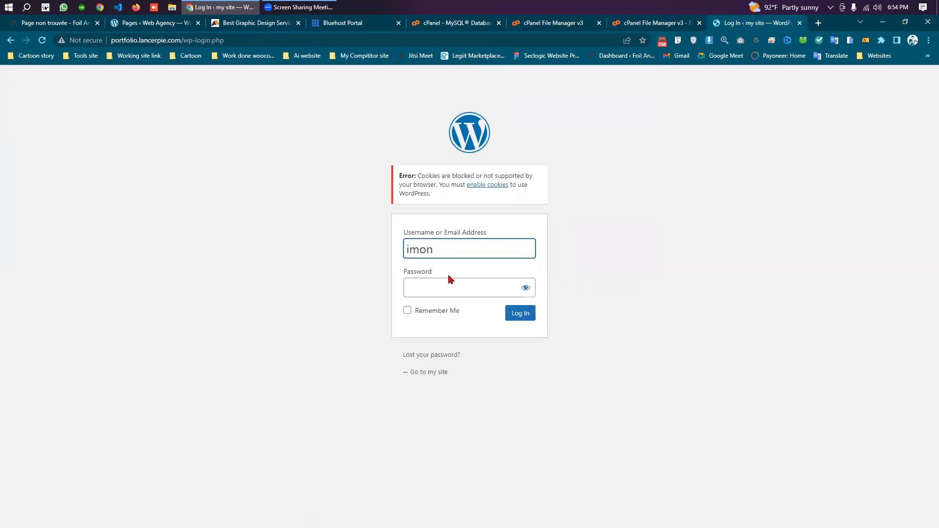
click(435, 292)
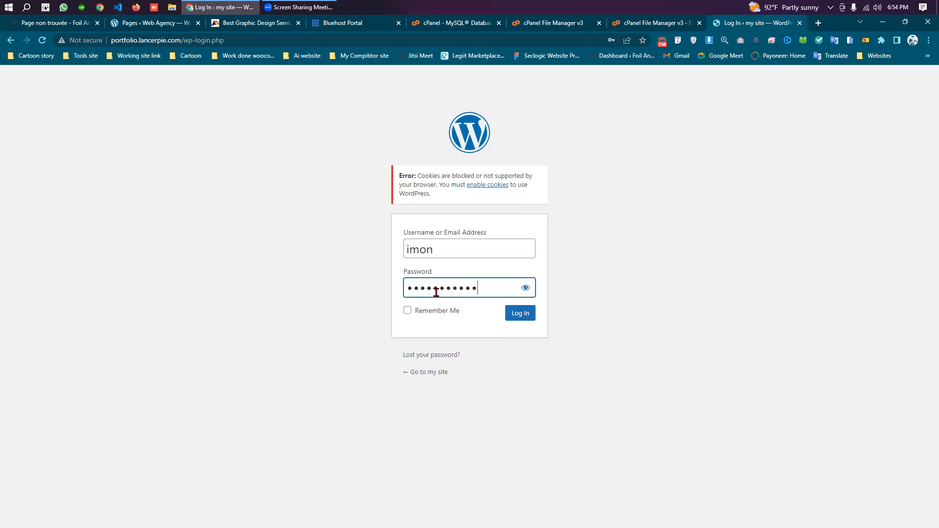
text(••)
click(406, 250)
text(r)
click(520, 315)
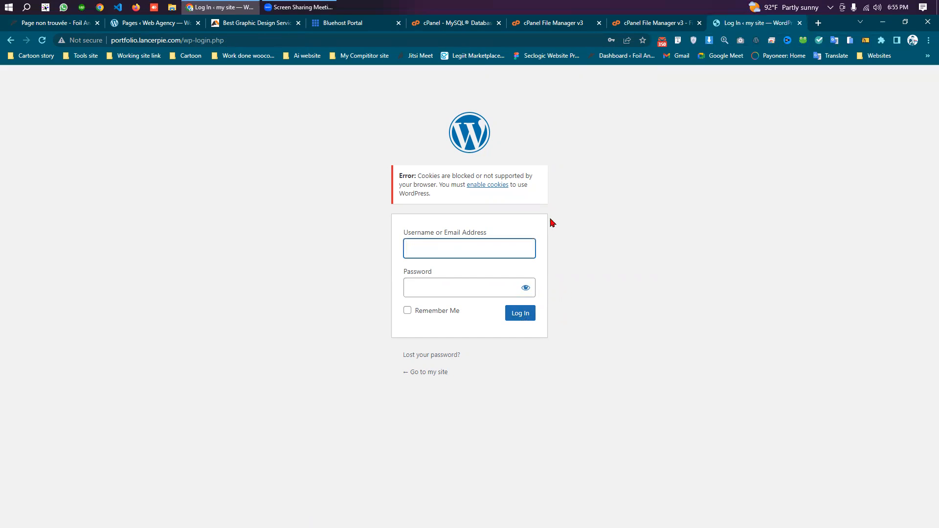
click(489, 186)
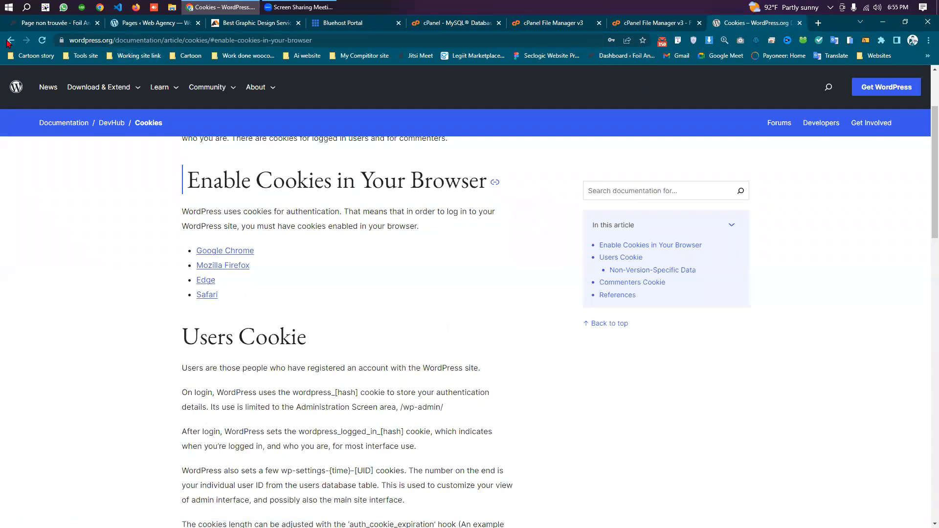
click(9, 41)
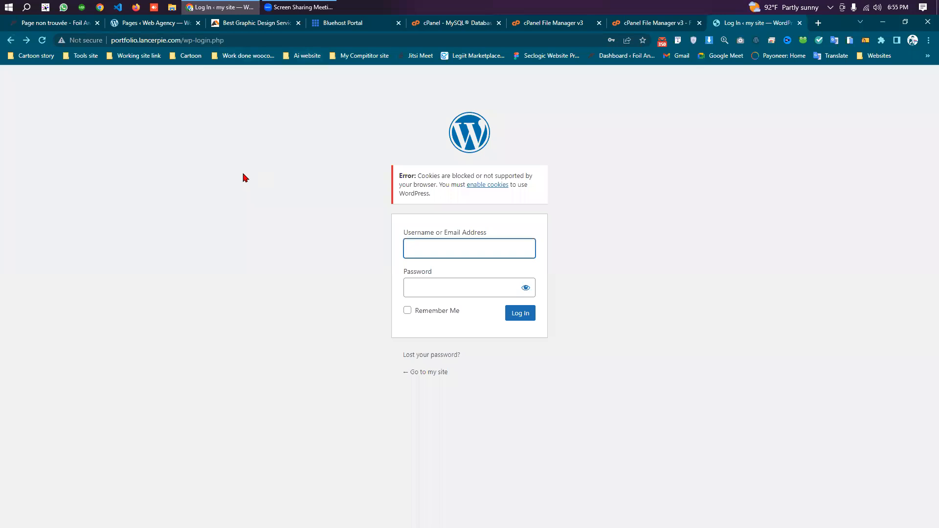
click(42, 40)
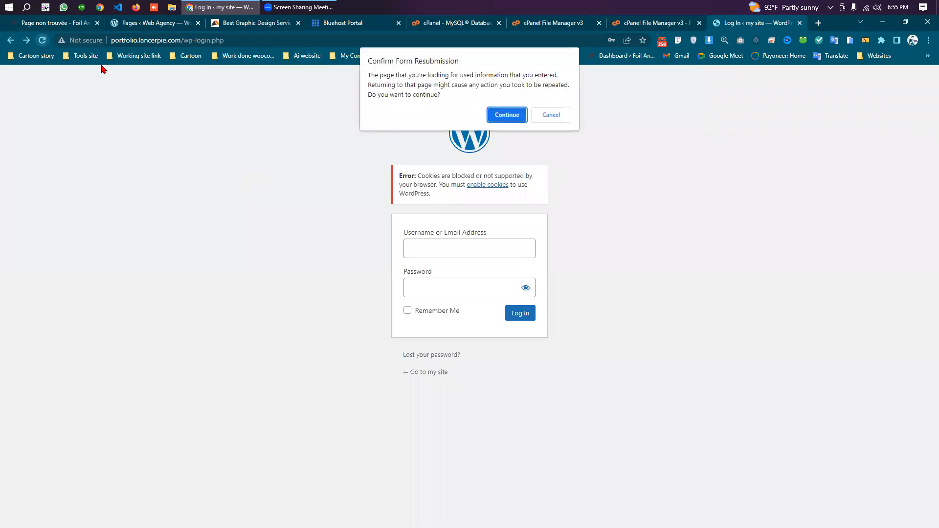
click(510, 115)
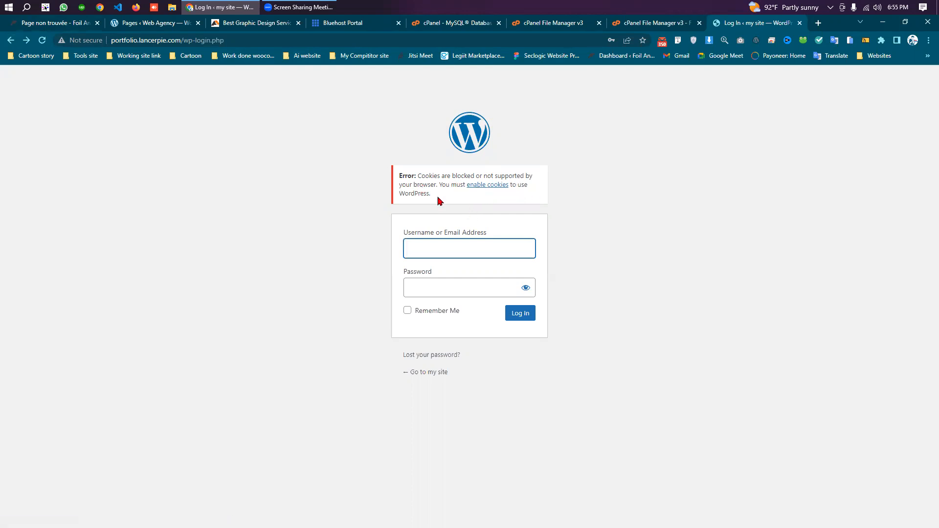
click(486, 187)
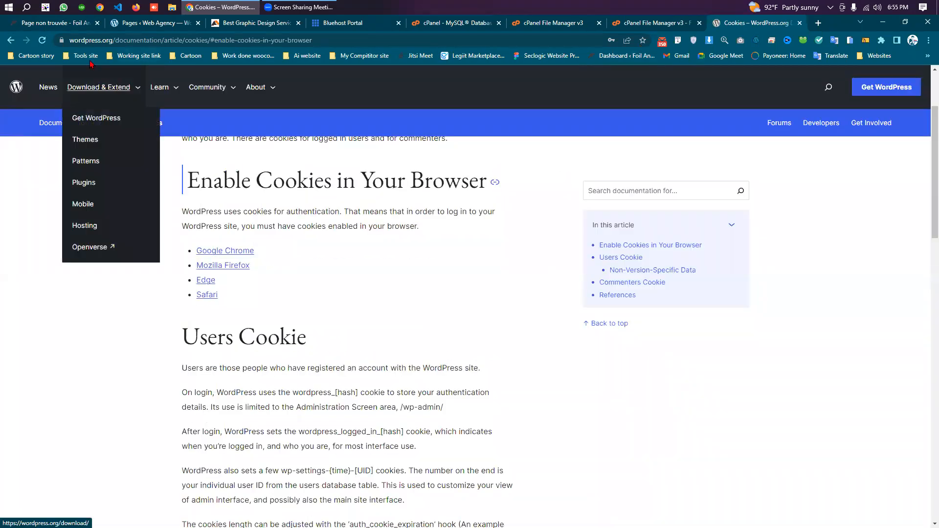
Step: Inspect wordpress.org's connection security and cookie settings in Chrome's site information panel
click(61, 40)
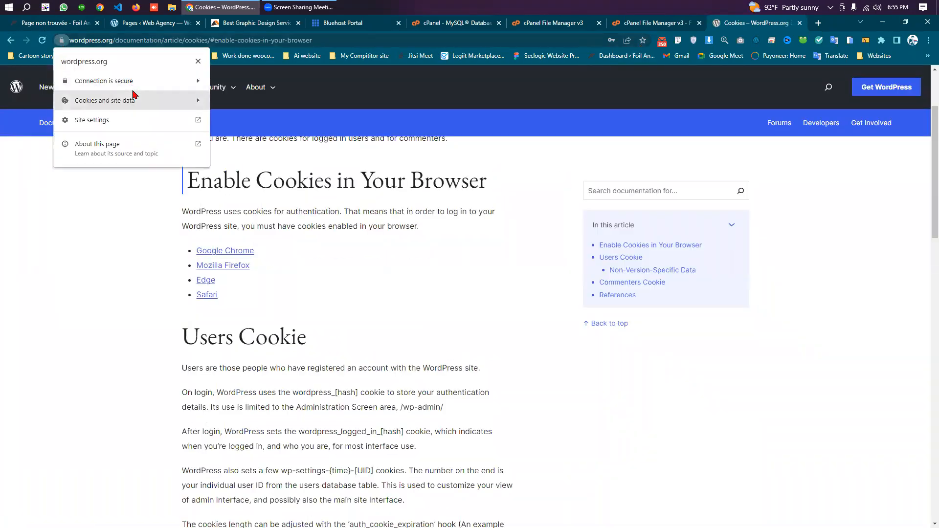
click(147, 83)
click(63, 63)
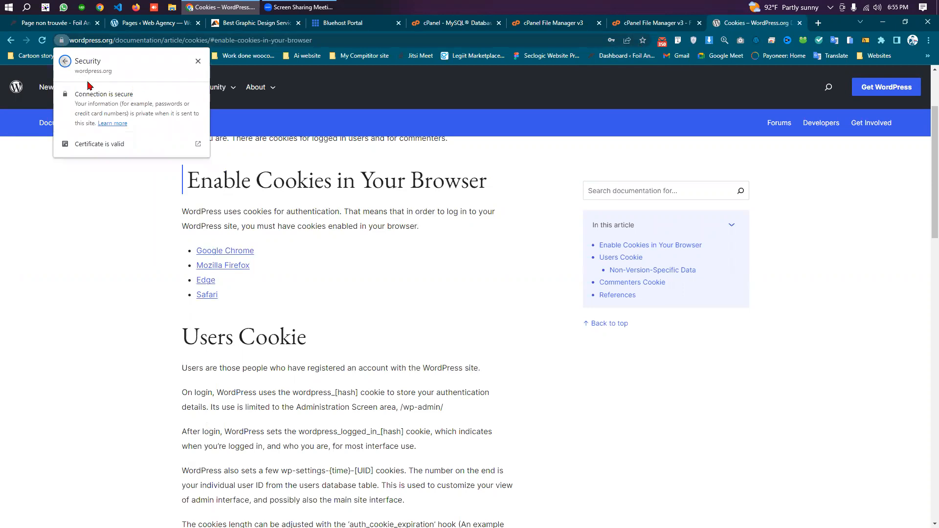
click(152, 103)
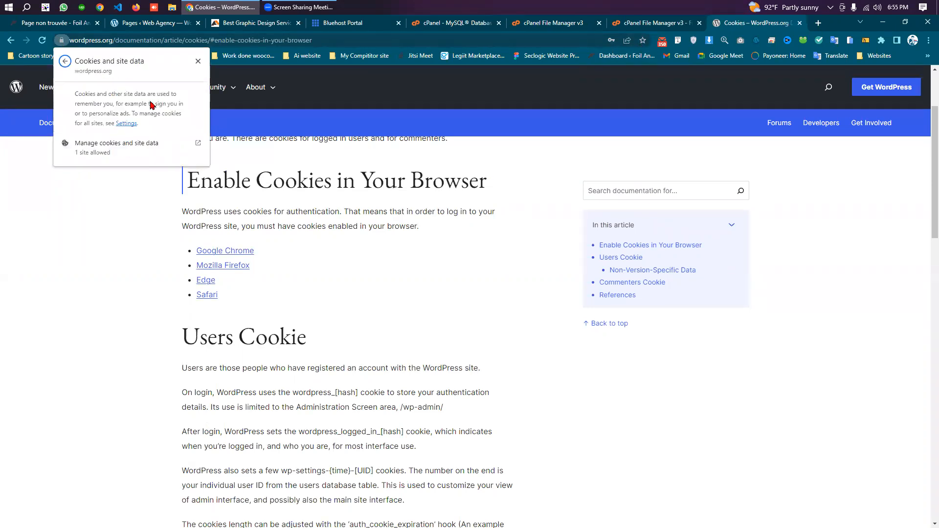
click(62, 63)
scroll(394, 303, down, 10)
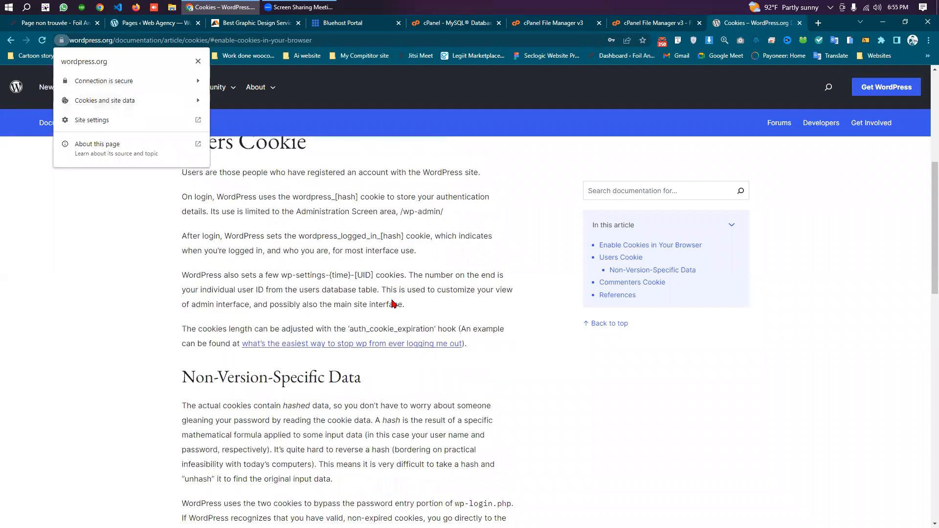
scroll(344, 330, up, 6)
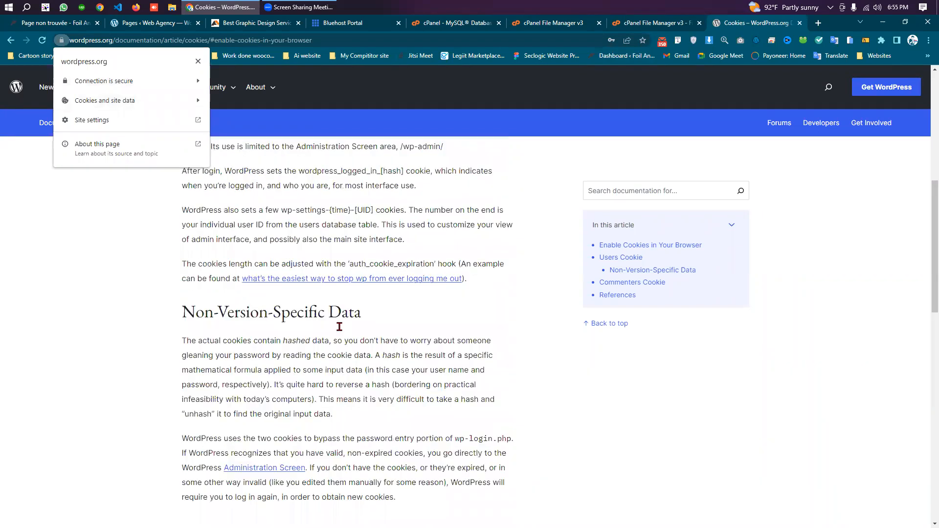
scroll(344, 330, up, 6)
Step: Read Chrome's enable-cookies instructions, then go back to the portfolio login page
click(674, 247)
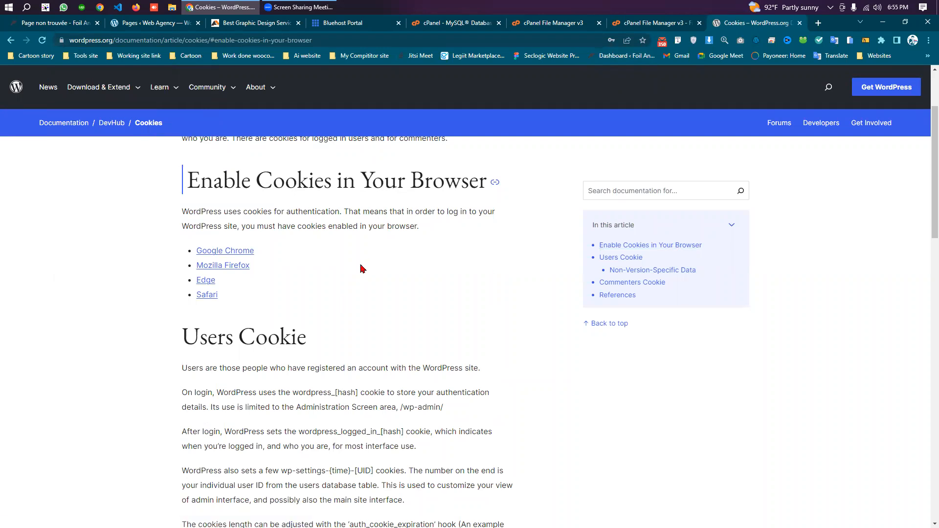
click(622, 247)
click(245, 250)
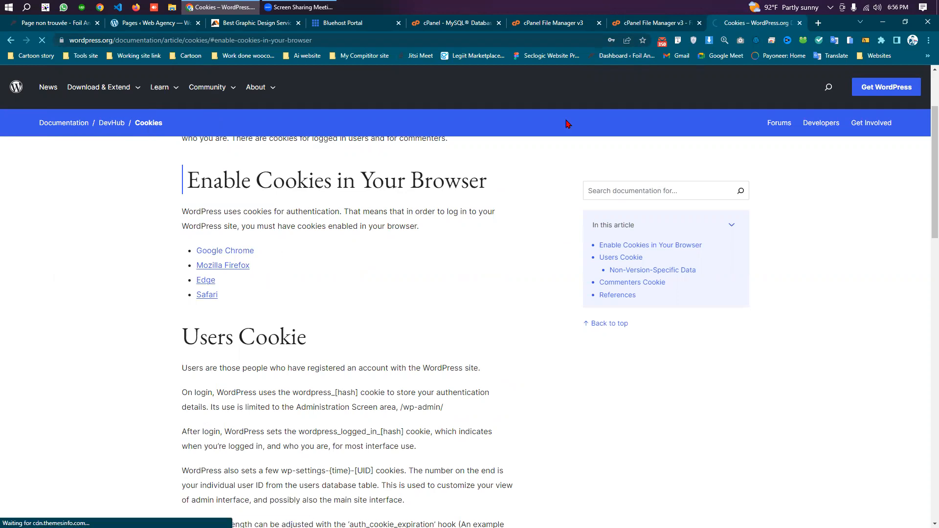
scroll(288, 235, down, 8)
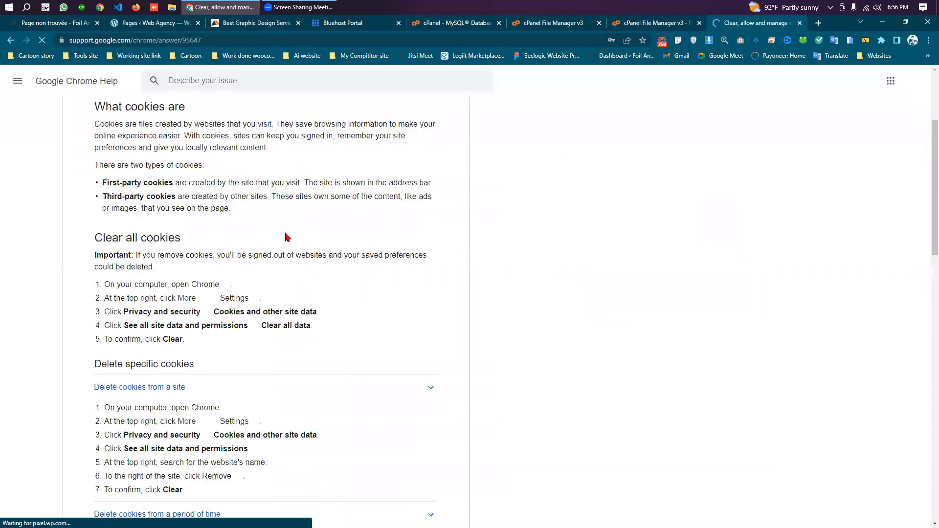
scroll(289, 236, down, 15)
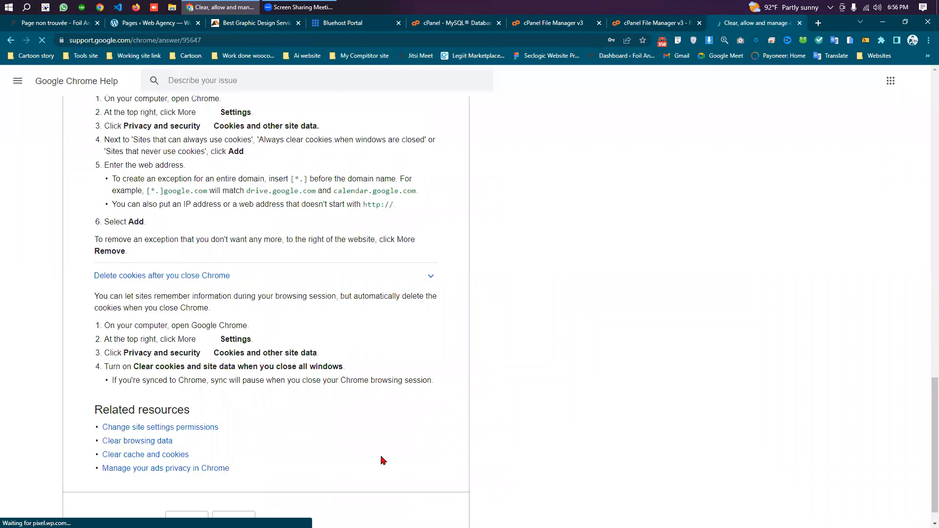
click(11, 39)
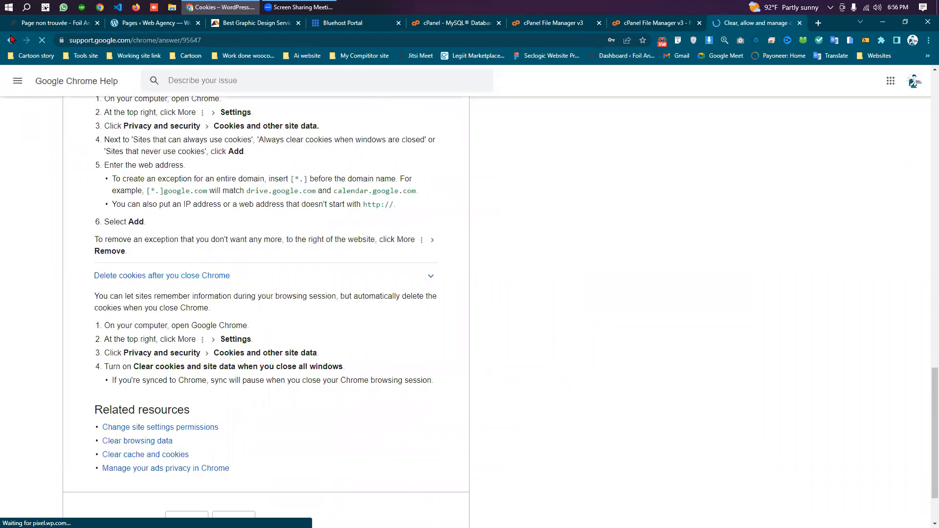
click(10, 40)
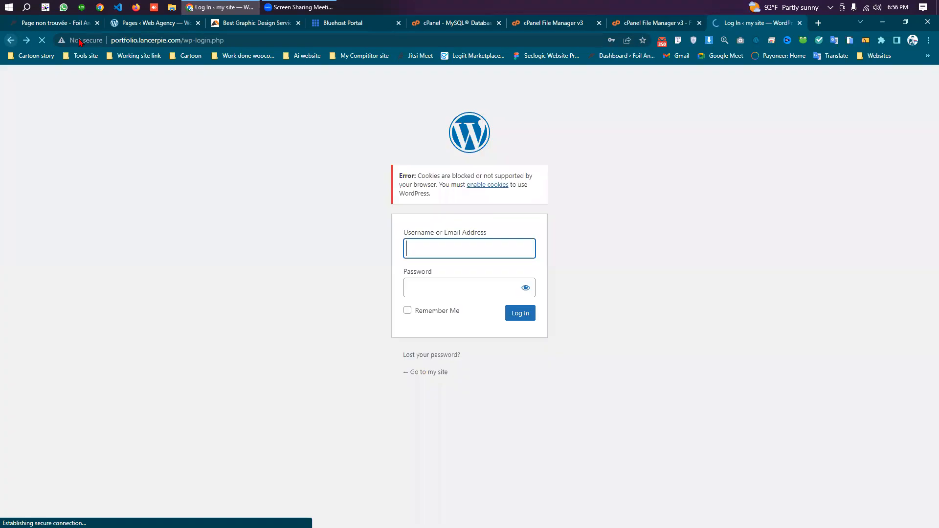
Step: Copy and then cut the wp-login.php address from the address bar
click(253, 40)
right_click(144, 43)
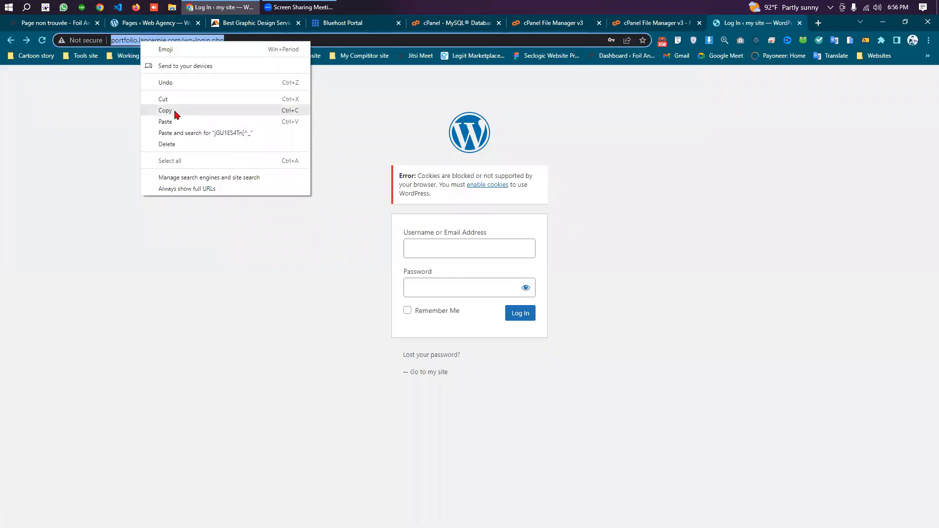
click(174, 116)
key(ctrl+v)
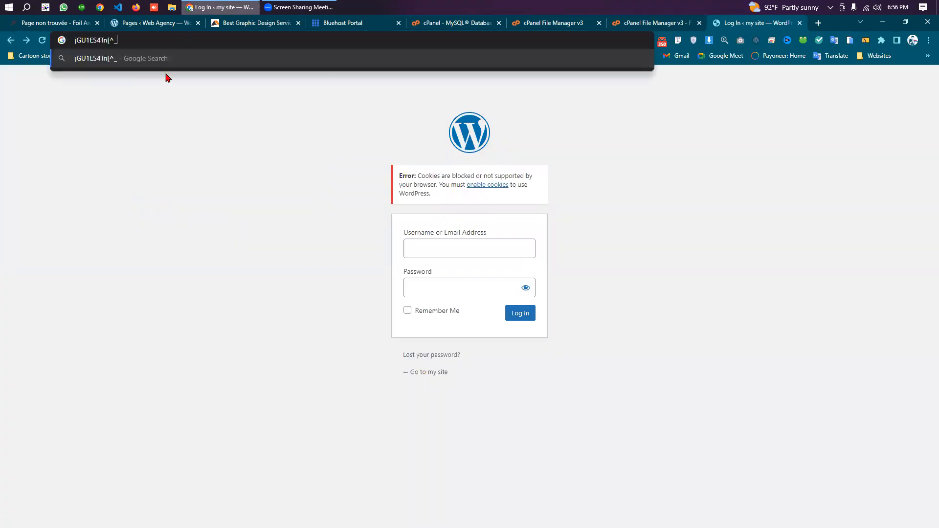
key(ctrl+z)
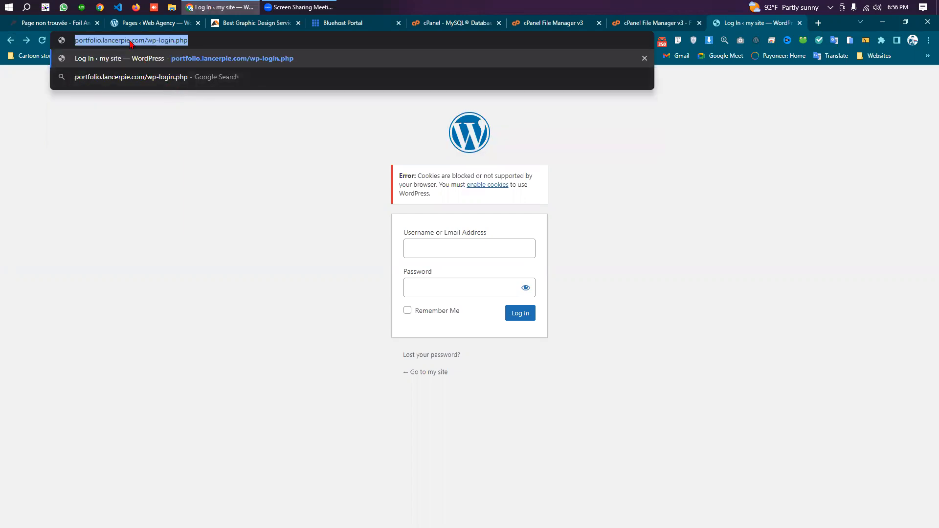
right_click(132, 43)
click(161, 98)
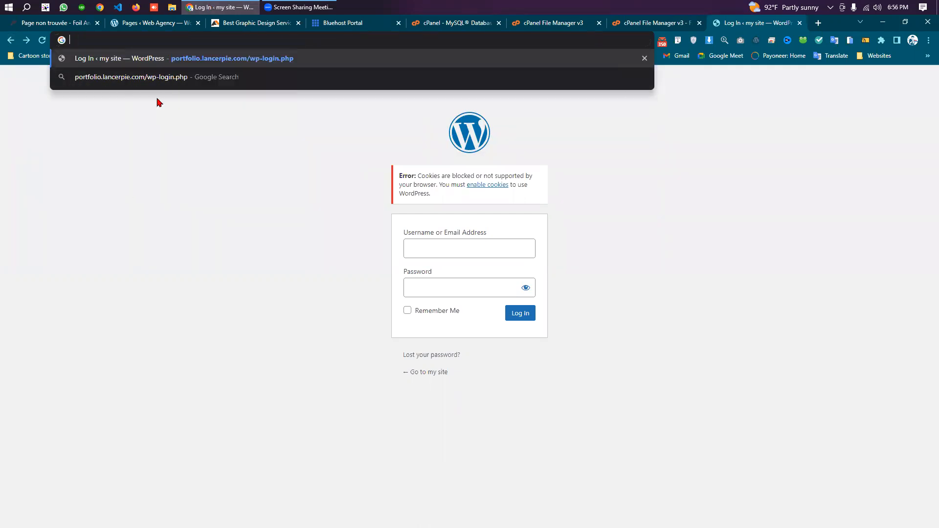
Step: Load the login page in a new tab and view its cookies and site data details
click(817, 23)
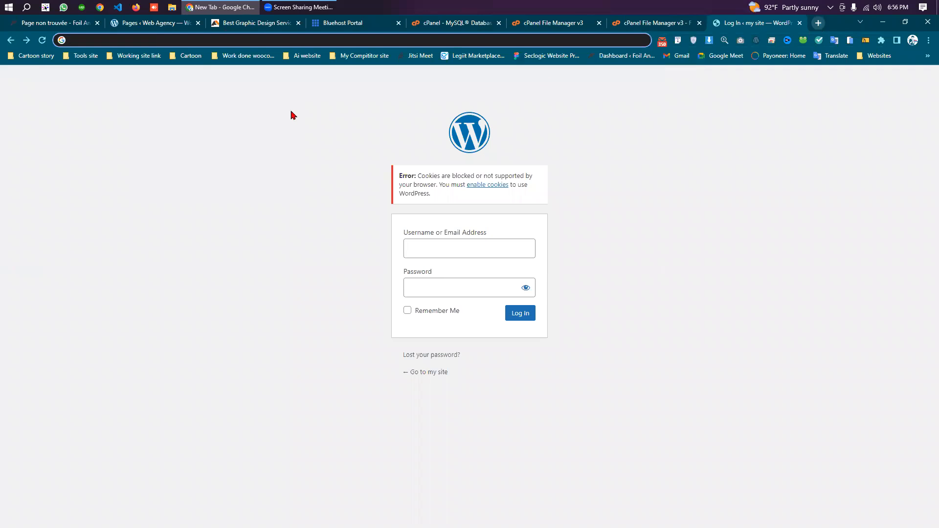
key(ctrl+v)
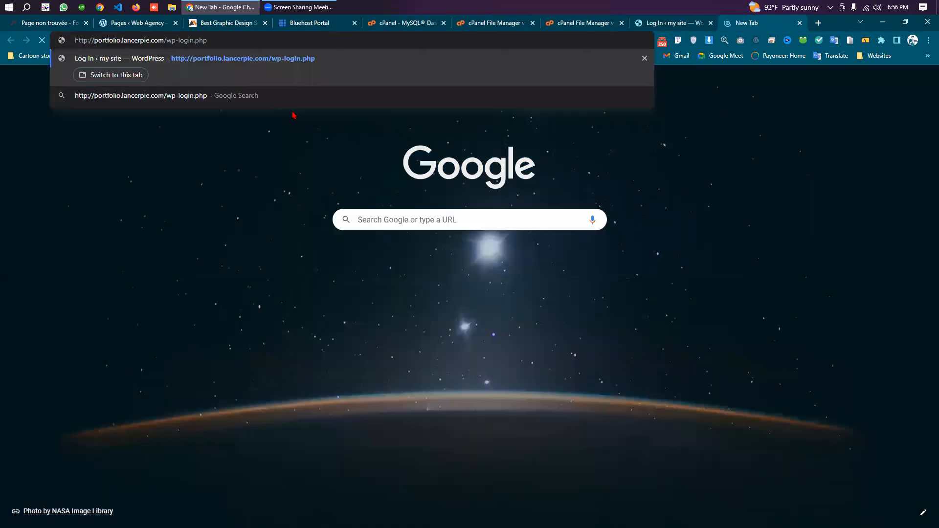
key(Return)
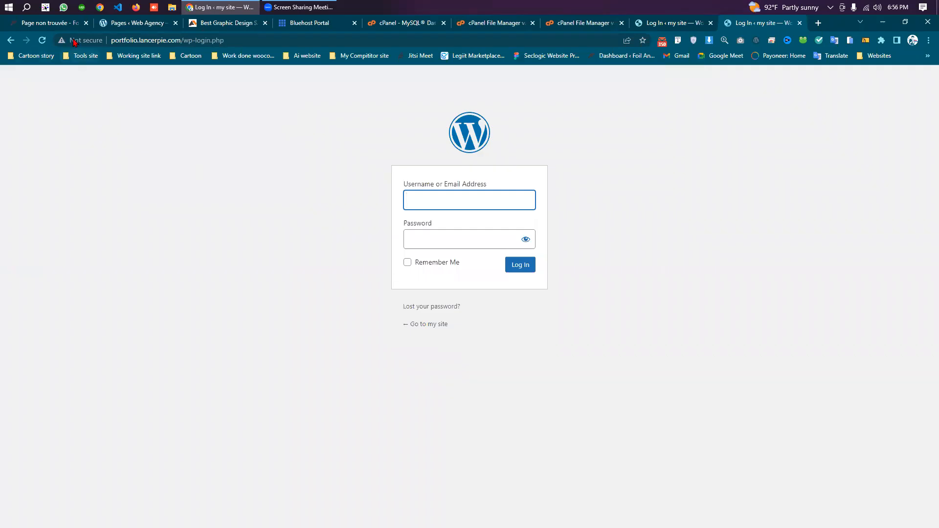
click(73, 41)
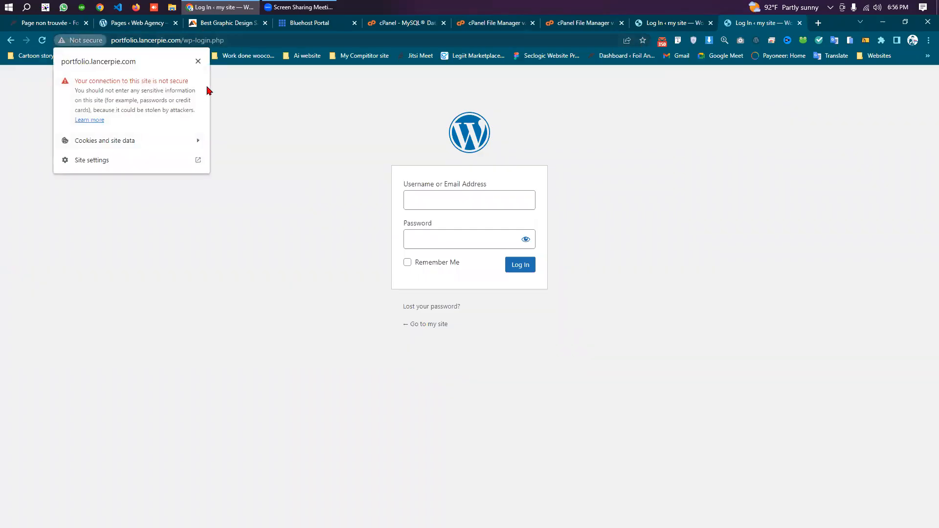
click(199, 143)
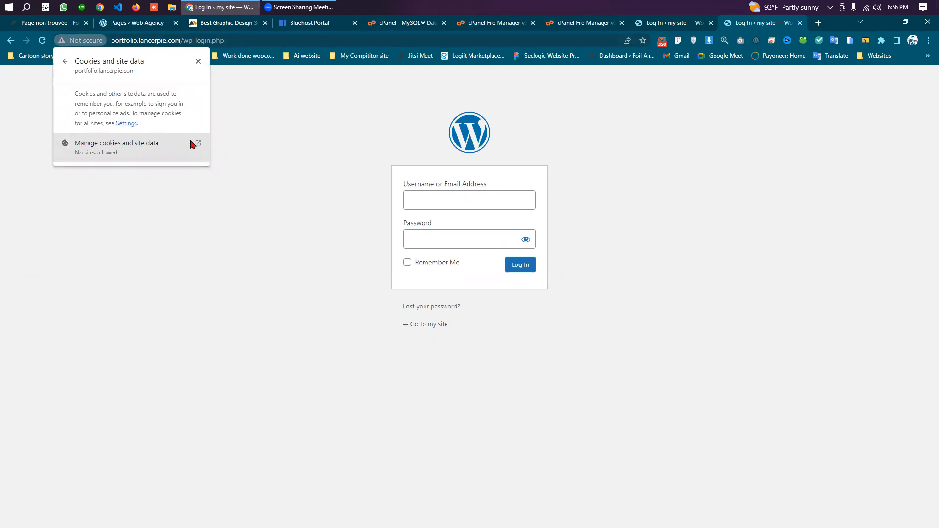
Step: Set Chrome's cookie setting to Allow all cookies and return to the portfolio login page
click(125, 123)
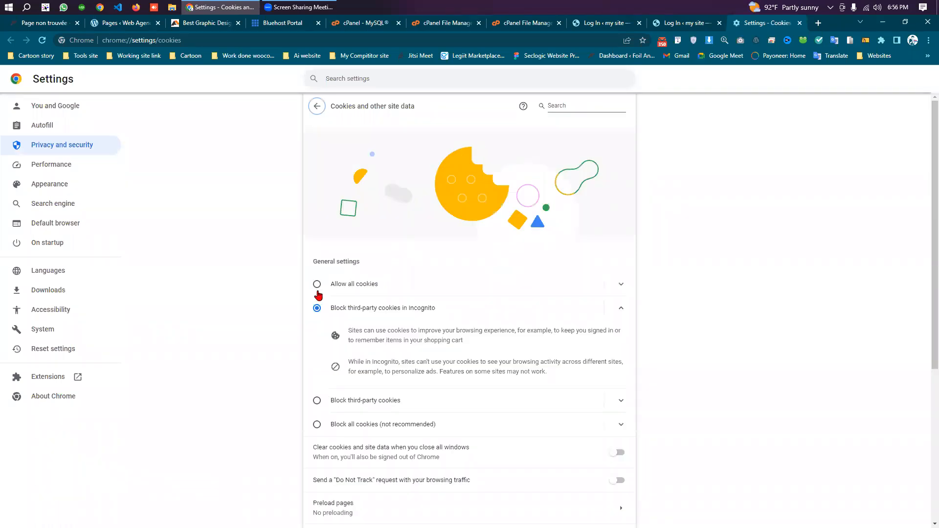
click(317, 285)
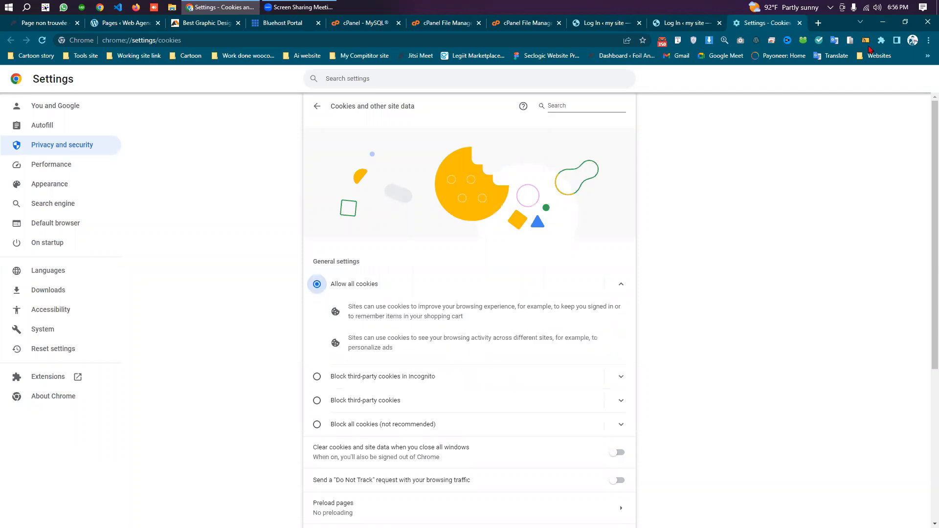
click(678, 24)
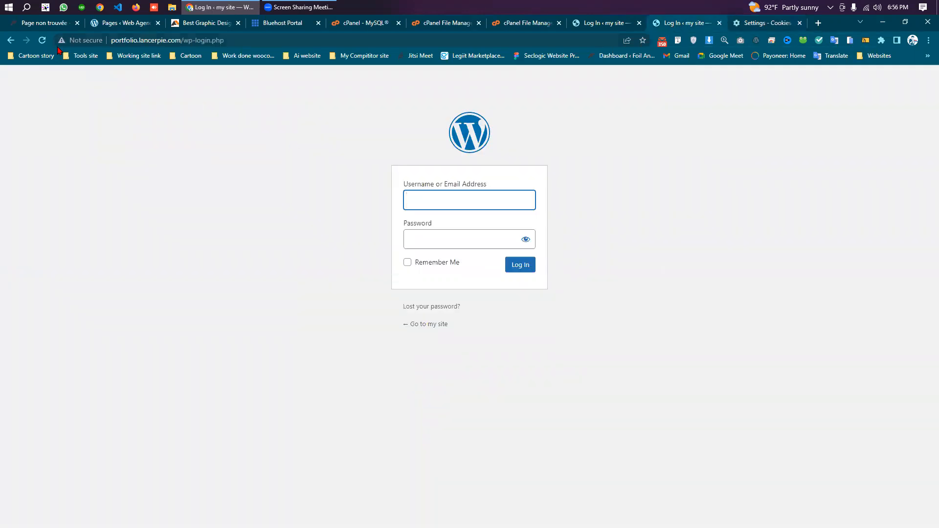
Step: Reload the portfolio login page, submit the username and password, then view the Bluehost subdomains list
click(43, 42)
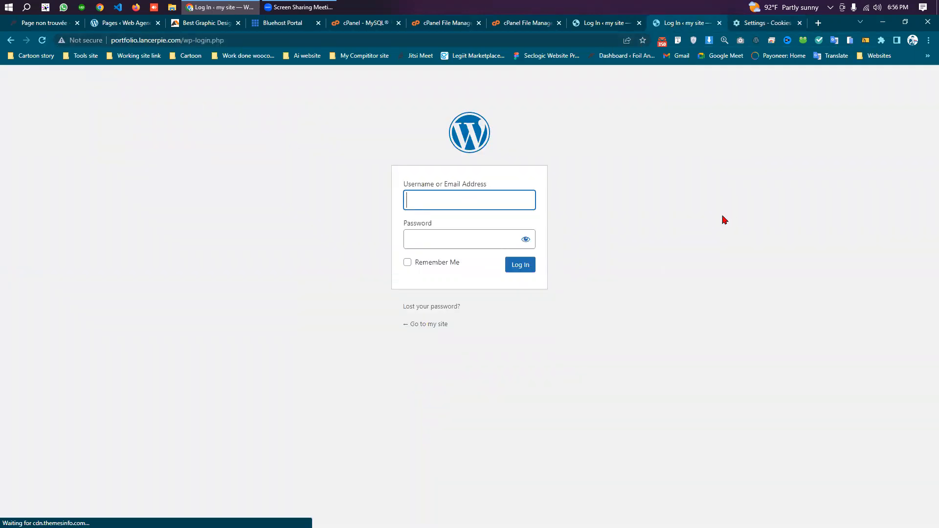
click(436, 198)
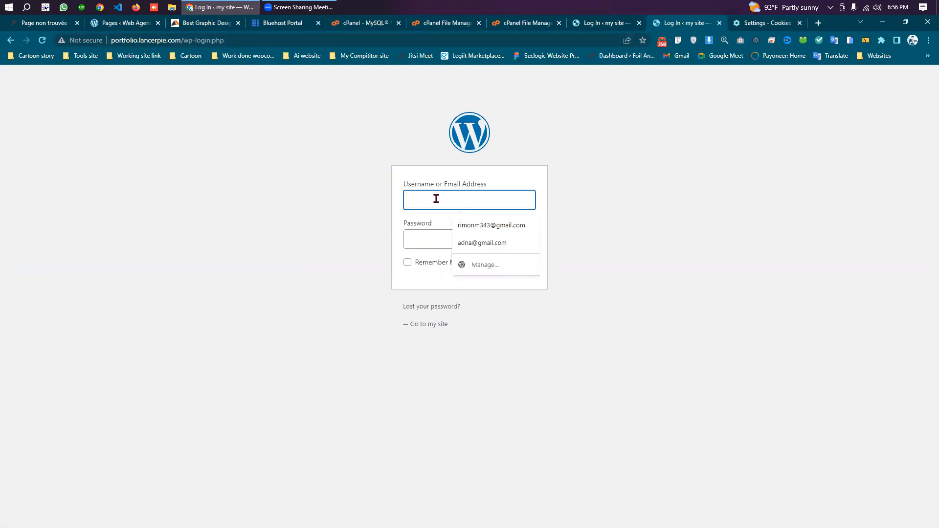
text(rimon)
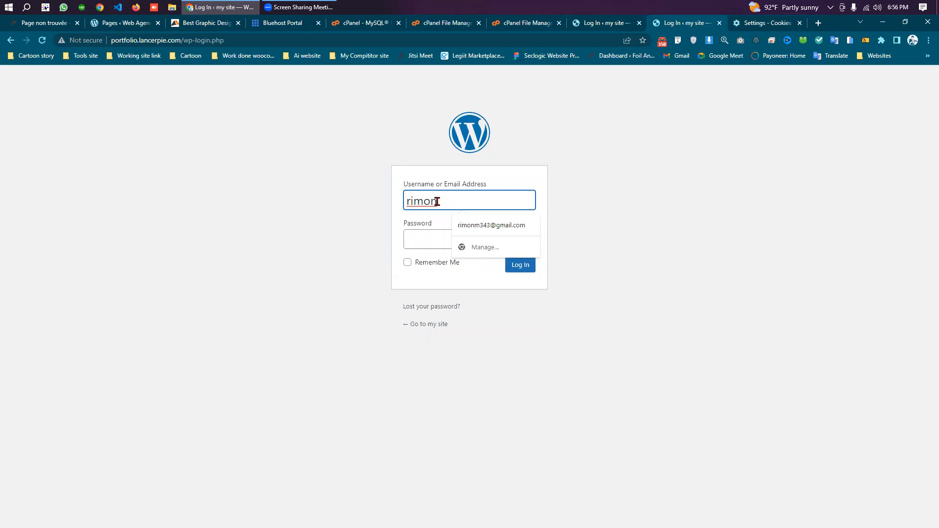
click(417, 232)
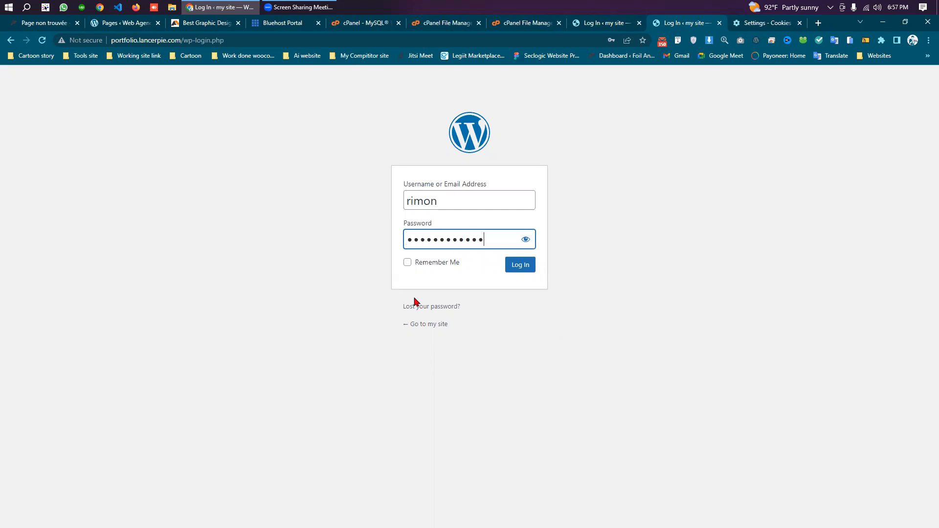
text(*)
click(526, 266)
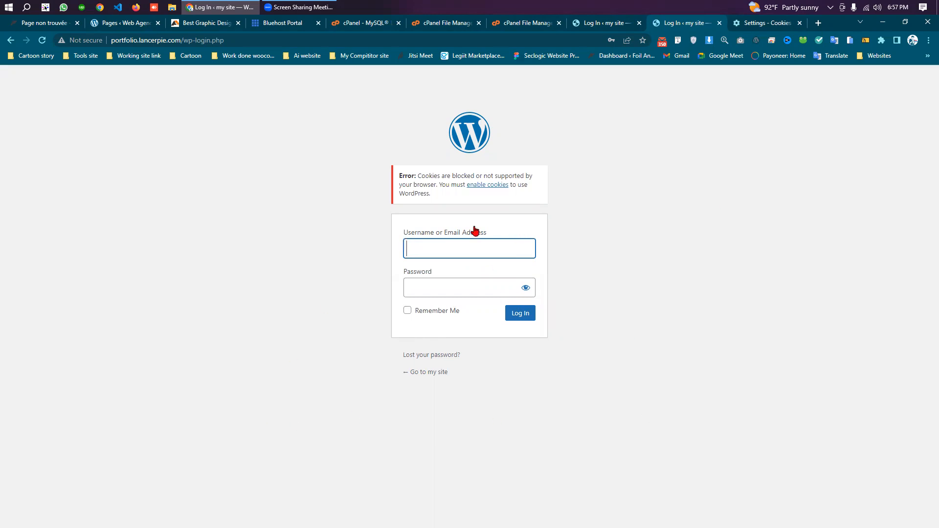
click(270, 23)
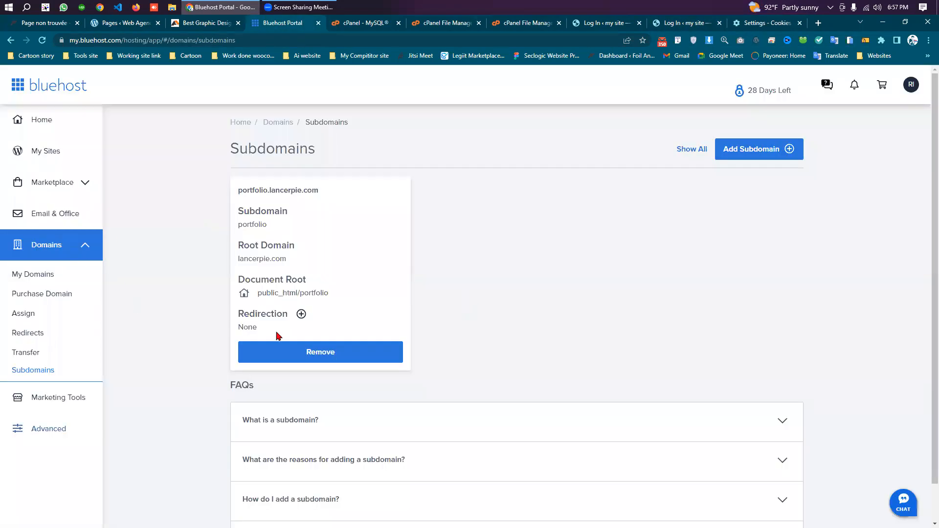